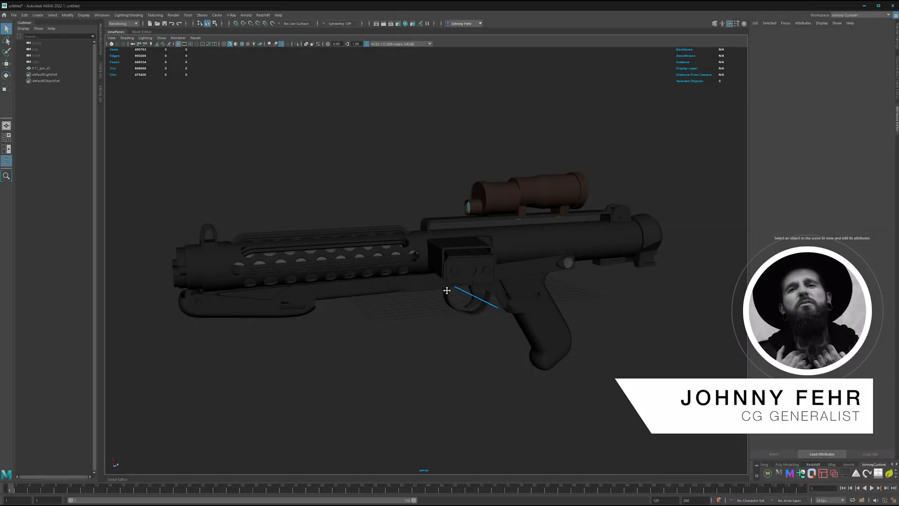
Step: Inspect the blaster model from the front and side, selecting its mesh to check the wireframe topology
middle_click_drag(446, 290, 455, 294, "alt")
left_click_drag(401, 288, 419, 288, "alt")
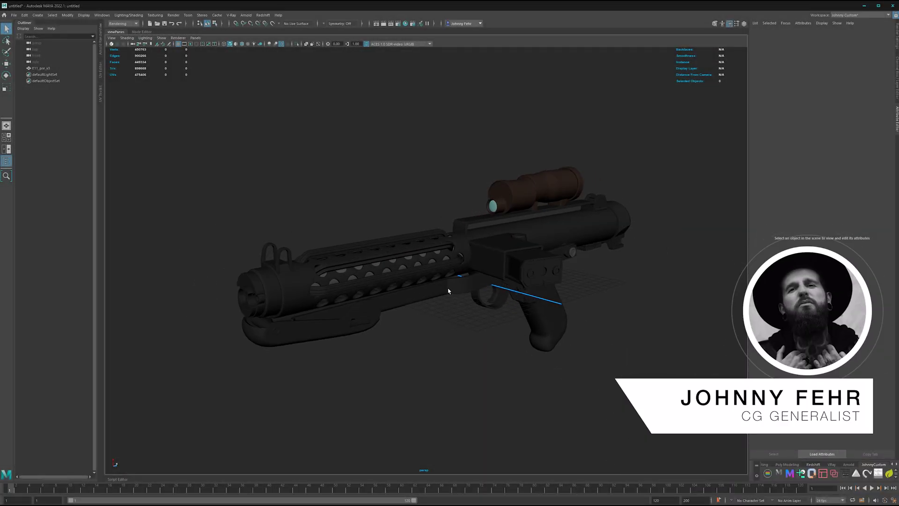
middle_click_drag(448, 291, 415, 279, "alt")
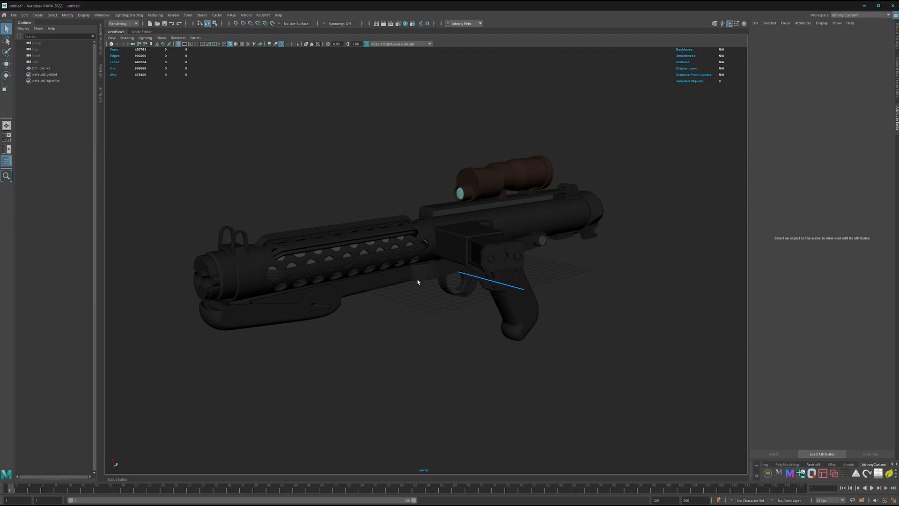
mouse_move(430, 277)
left_mouse_down("alt")
mouse_move(443, 257)
mouse_move(435, 263)
mouse_move(528, 263)
mouse_move(508, 249)
mouse_move(469, 267)
mouse_move(440, 245)
mouse_move(490, 253)
mouse_move(486, 261)
mouse_move(563, 267)
mouse_move(421, 270)
left_mouse_up("alt")
left_click(522, 260)
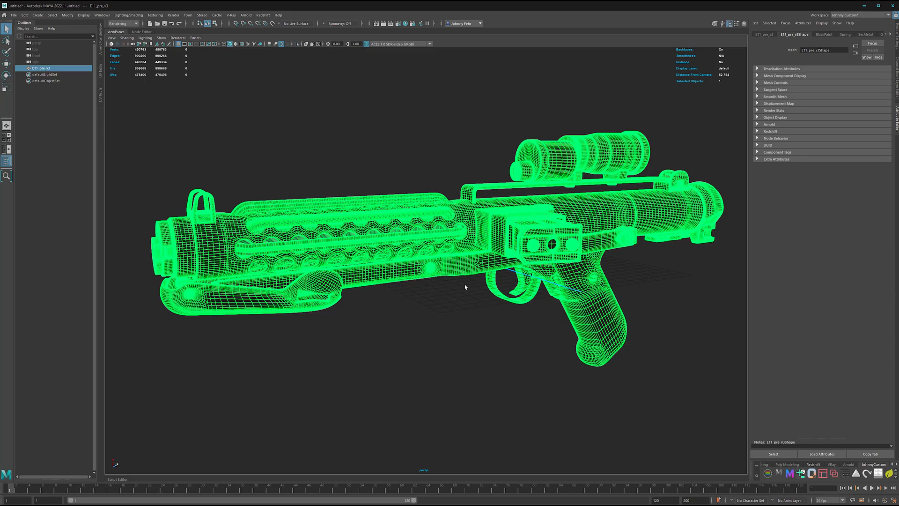
scroll(468, 290, "up", 3)
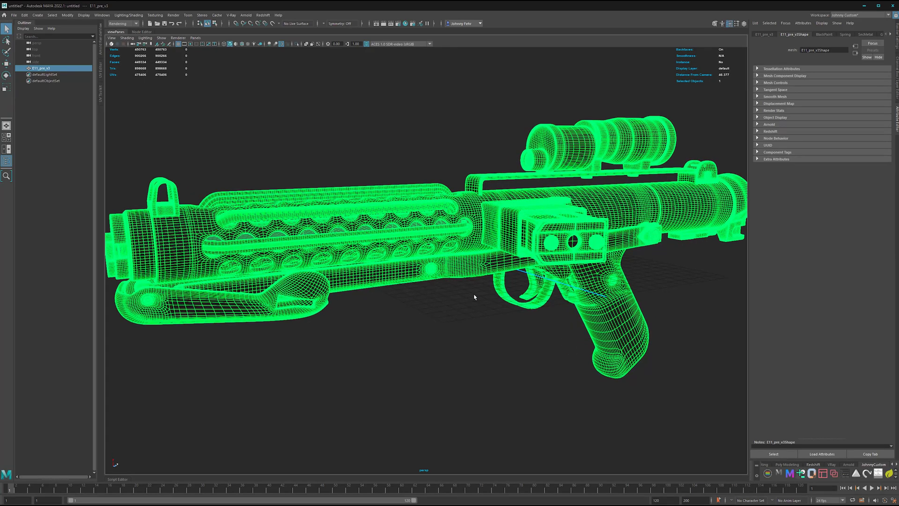
middle_click_drag(465, 289, 456, 287, "alt")
scroll(441, 291, "down", 3)
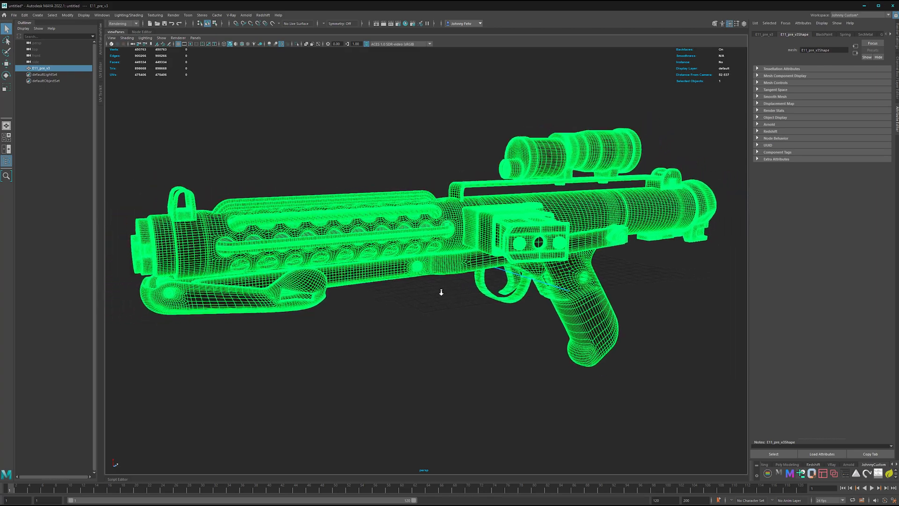
mouse_move(440, 291)
left_mouse_down("alt")
mouse_move(454, 293)
mouse_move(444, 292)
mouse_move(504, 219)
left_mouse_up("alt")
left_click(477, 288)
left_click(492, 240)
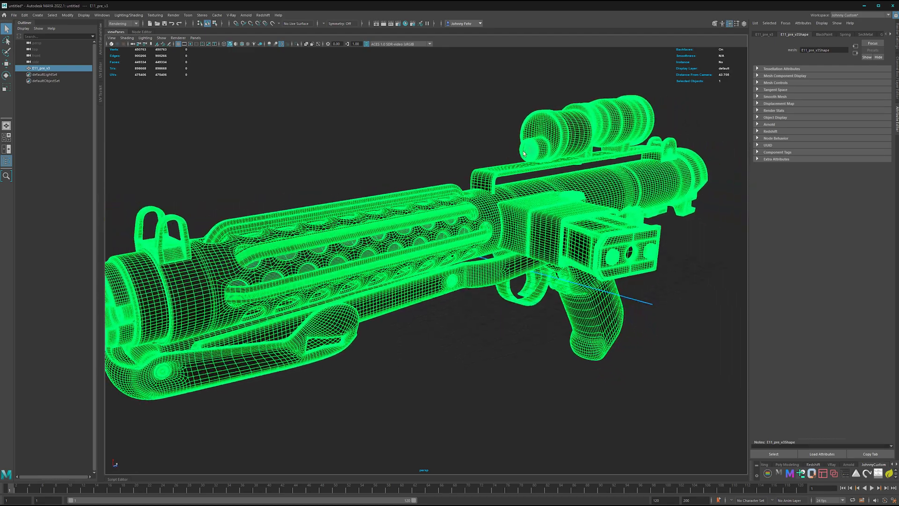
Step: Deselect the mesh and examine the shaded blaster's scope, grip and rear end
left_click(428, 375)
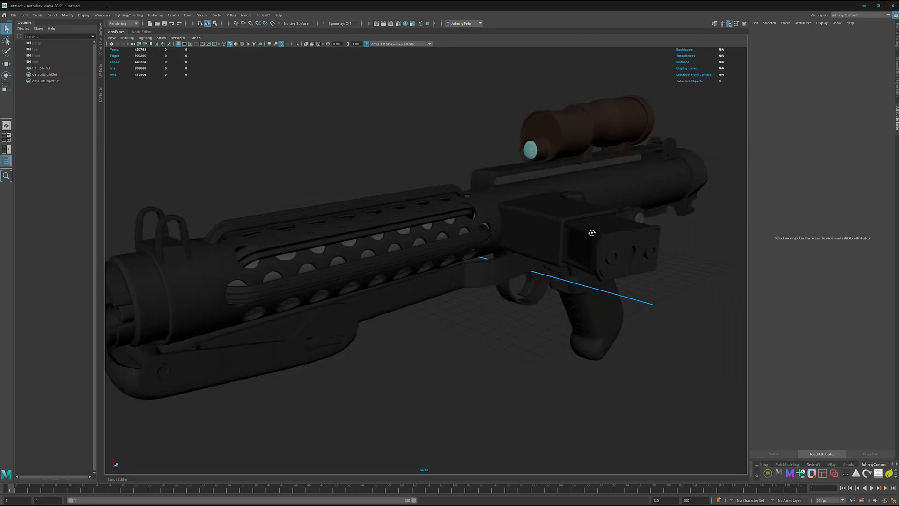
left_click_drag(592, 232, 539, 259, "alt")
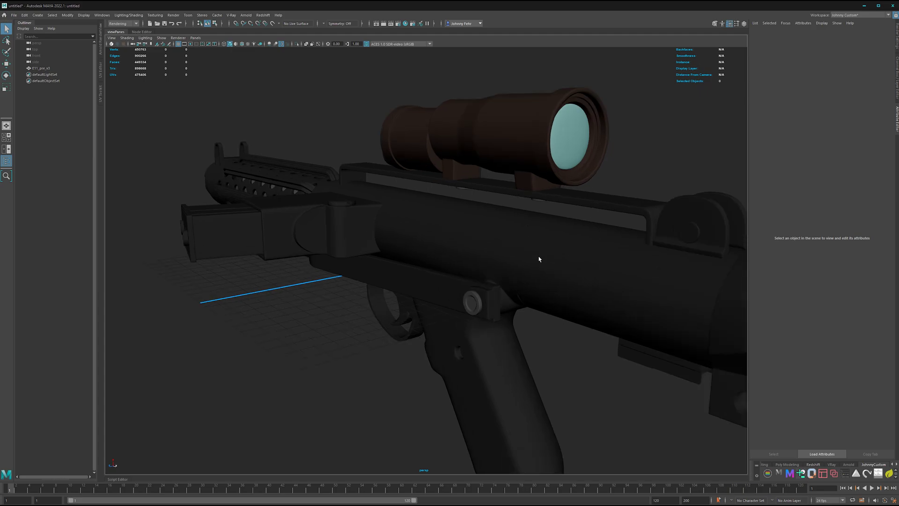
middle_click_drag(539, 259, 511, 248, "alt")
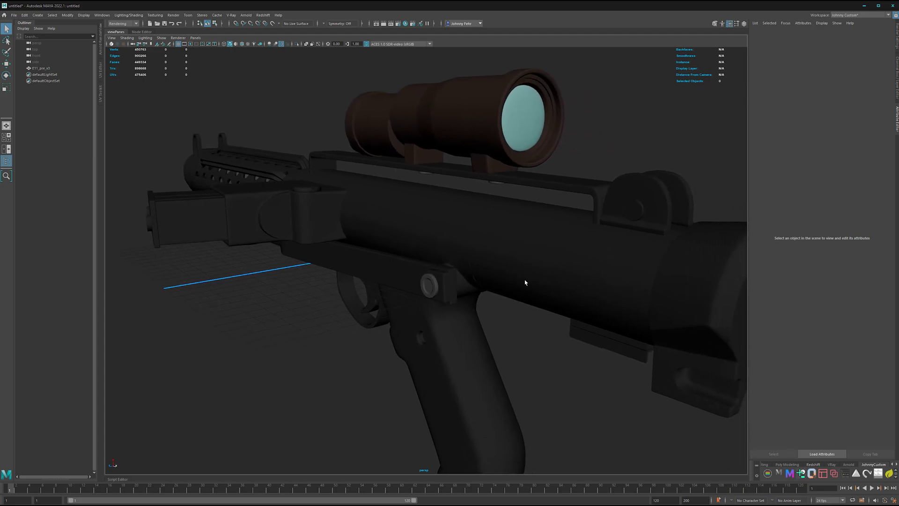
left_click_drag(526, 281, 416, 248, "alt")
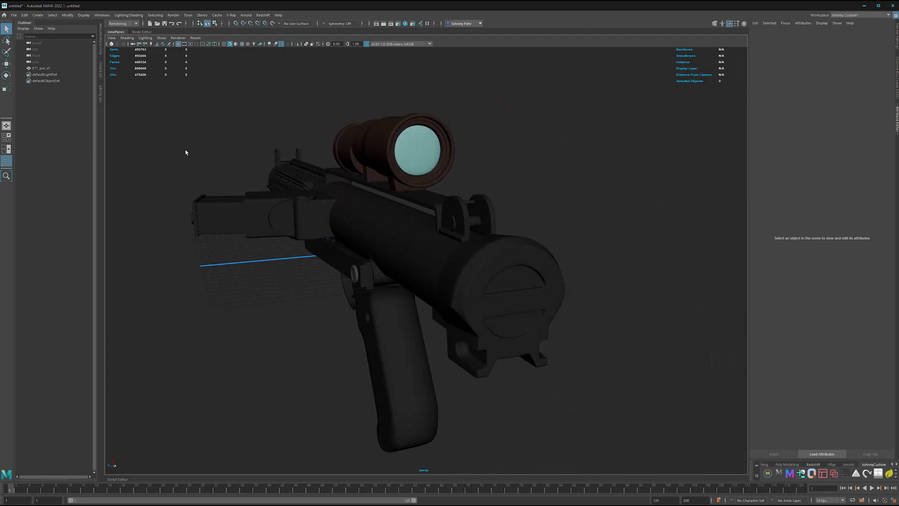
Step: Select the blaster mesh, review its assigned SecMetal and Glass materials, and clear the selection
left_click(446, 152)
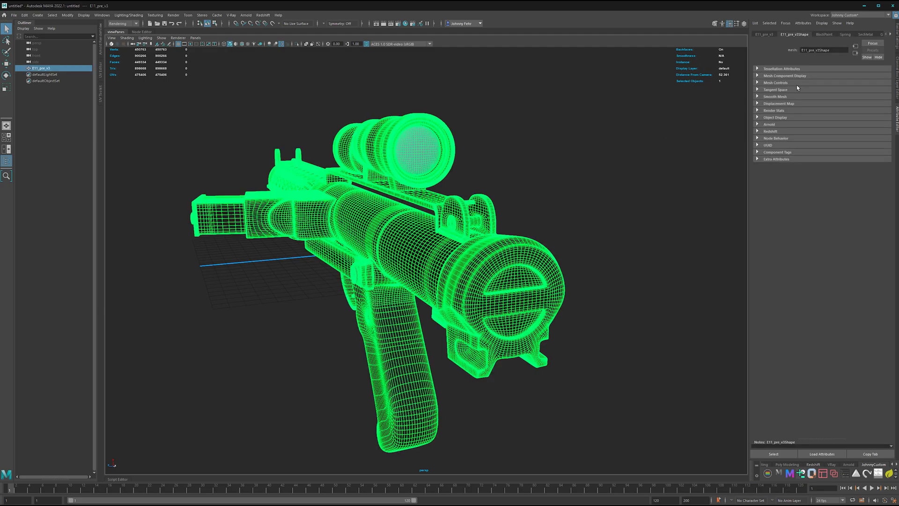
left_click(890, 34)
left_click(855, 34)
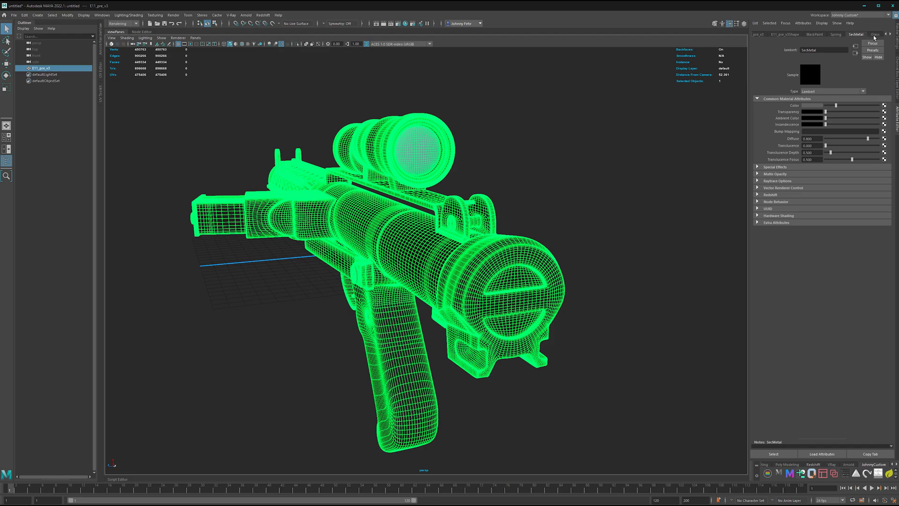
left_click(874, 35)
left_click(514, 188)
left_click_drag(513, 188, 126, 113, "alt")
left_click(42, 68)
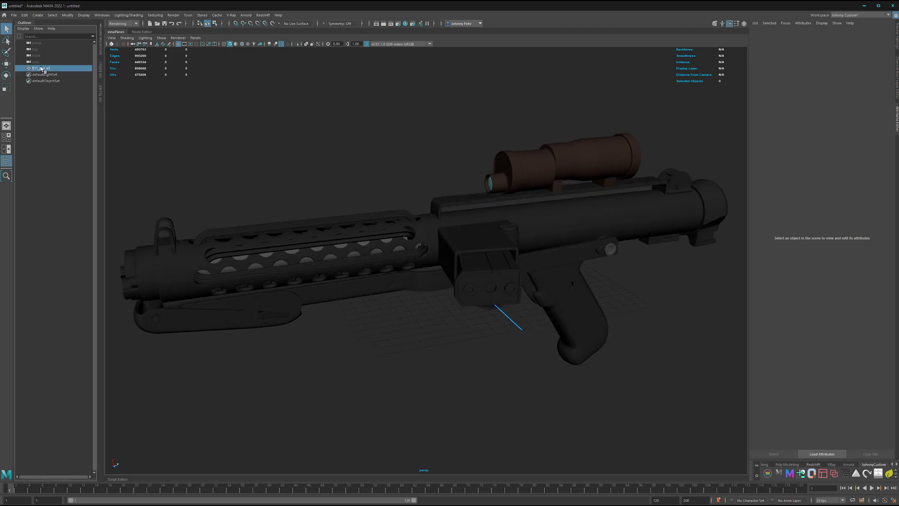
left_click(13, 15)
left_click(14, 15)
left_click(14, 15)
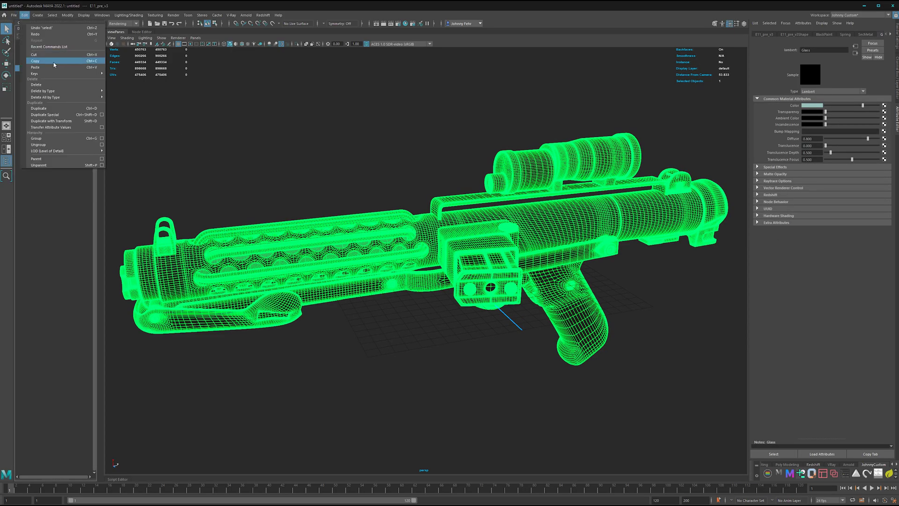
left_click(13, 15)
left_click(14, 15)
left_click(32, 98)
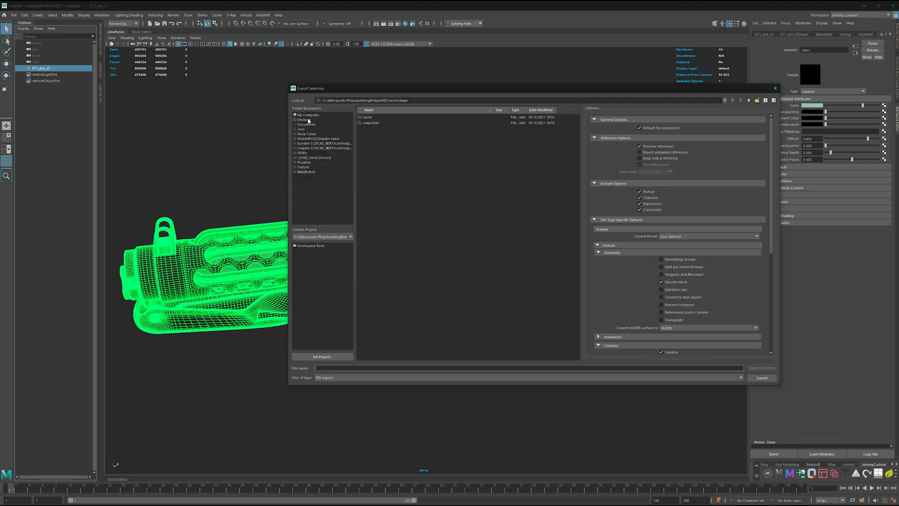
left_click(308, 121)
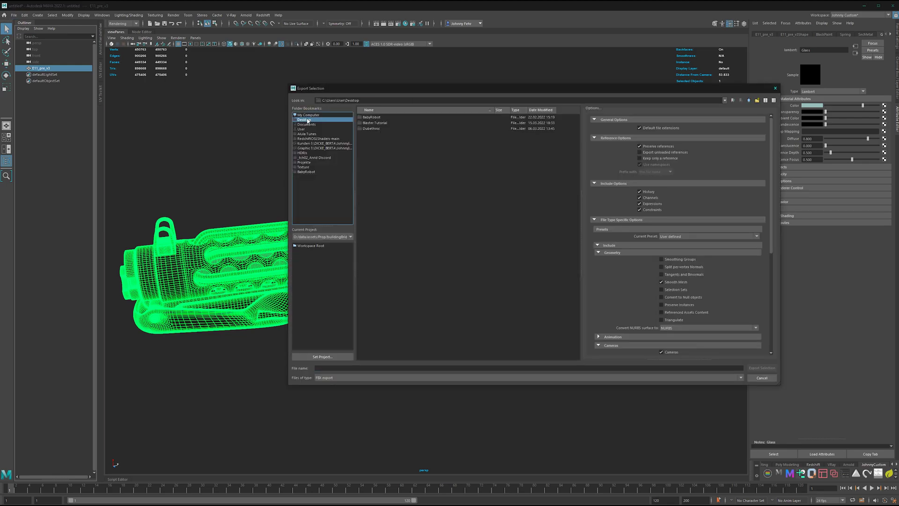
double_click(377, 124)
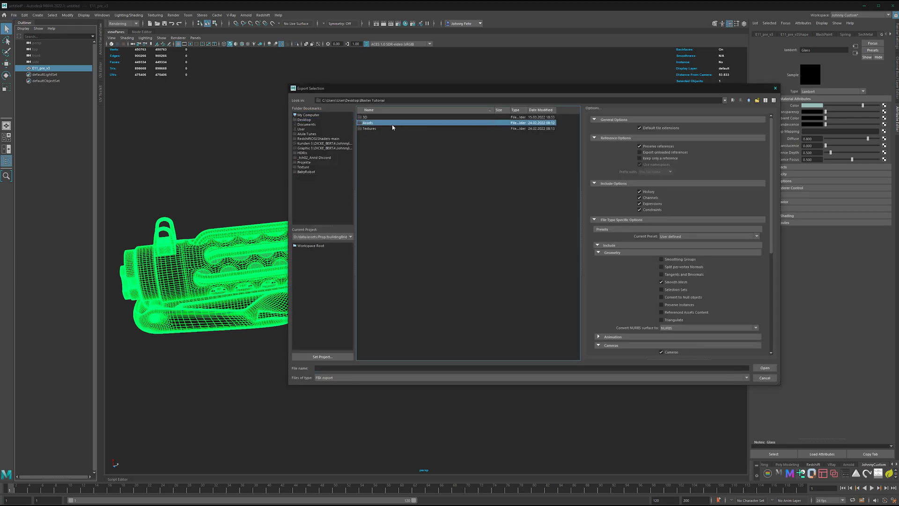
double_click(369, 124)
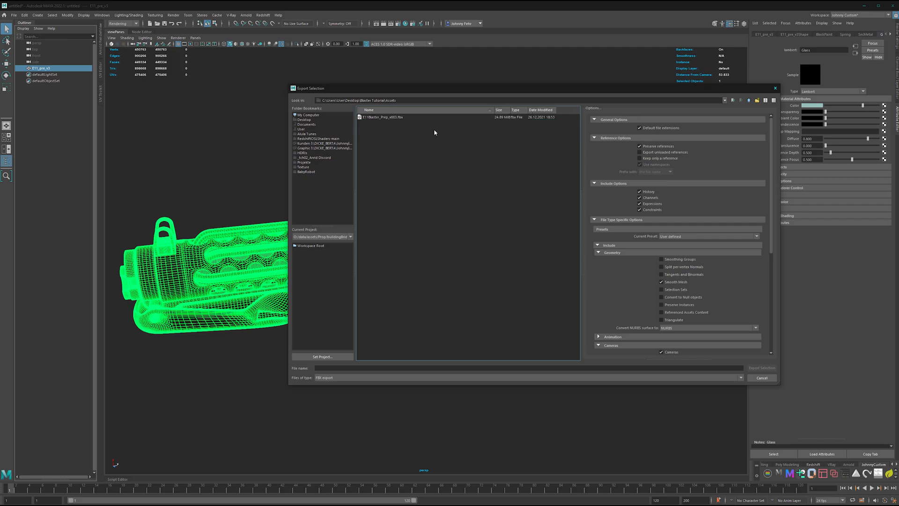
left_click(381, 118)
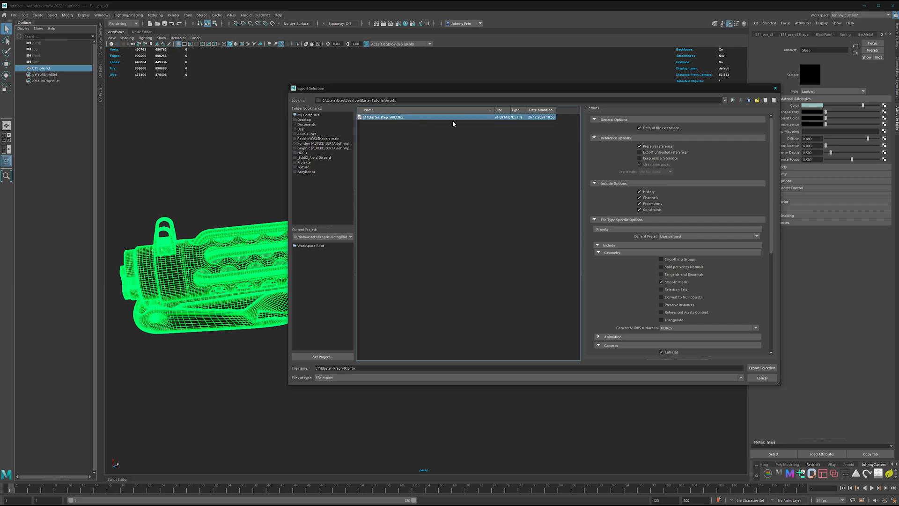
left_click(776, 89)
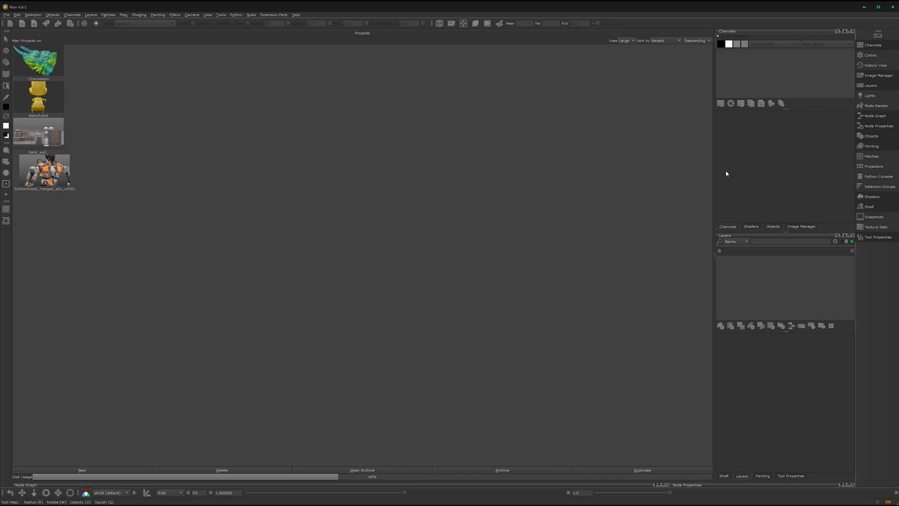
Step: Switch to Mari and close all the palettes docked beside the project list, including Image Manager and Shelf
left_click(853, 32)
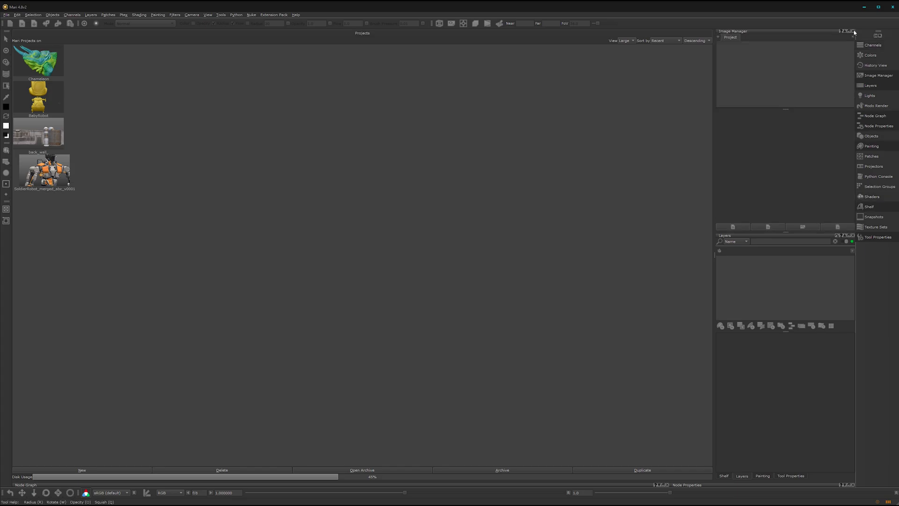
left_click(854, 31)
left_click(853, 32)
left_click(851, 32)
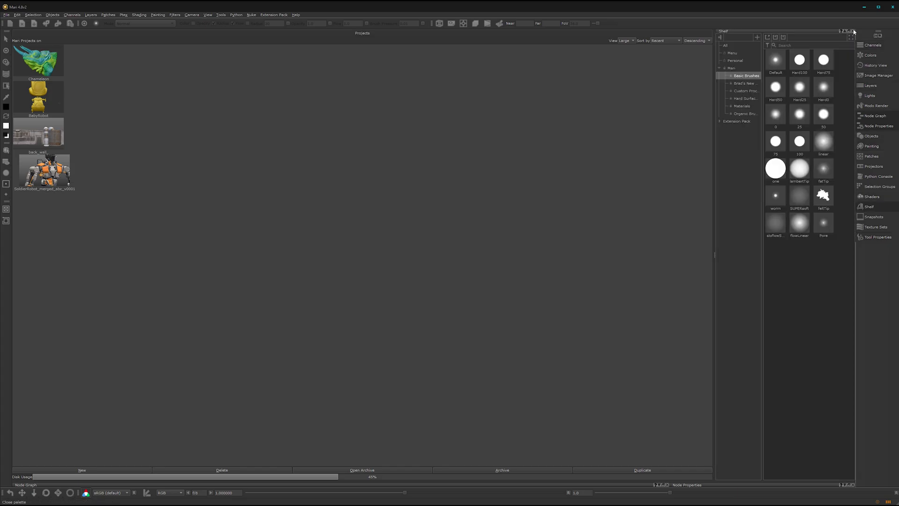
left_click(849, 32)
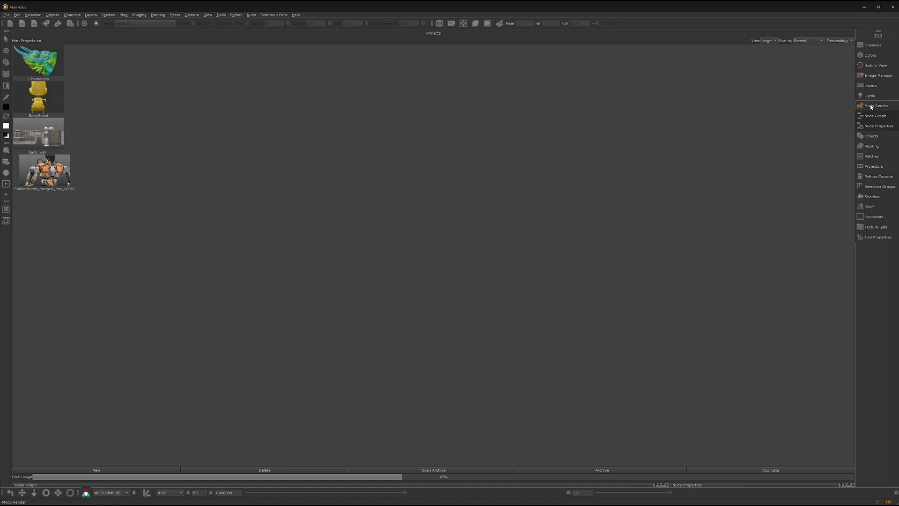
Step: Restore the Node Graph, dock it beside the project list beneath Node Properties, and enlarge both palettes
left_click(874, 118)
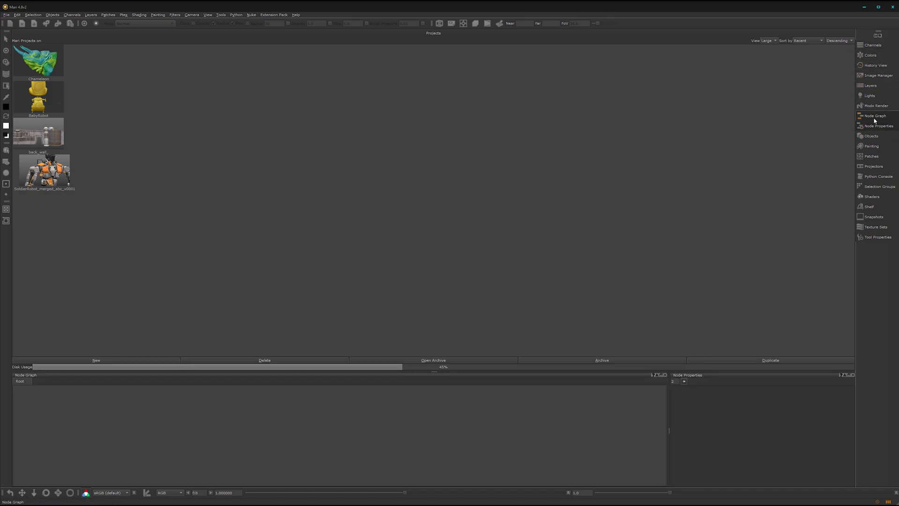
left_click_drag(28, 375, 277, 303)
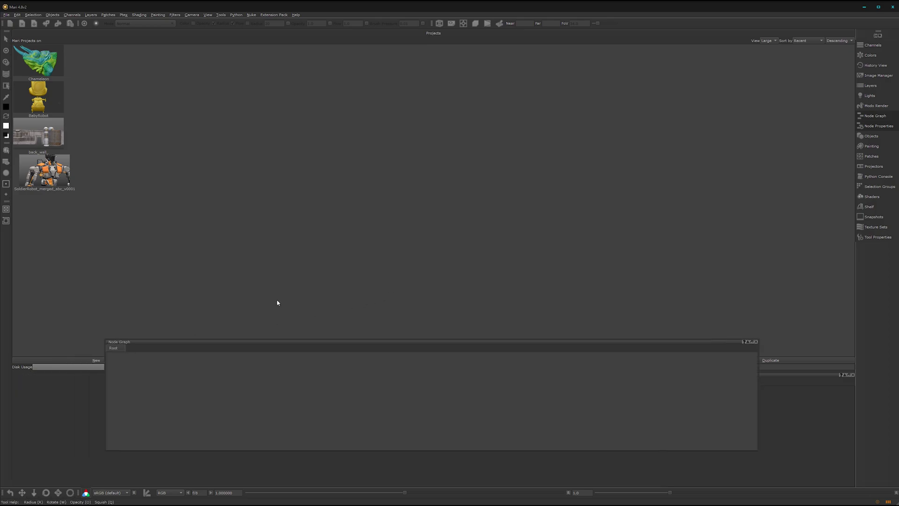
left_click_drag(142, 342, 832, 354)
left_click_drag(43, 376, 780, 53)
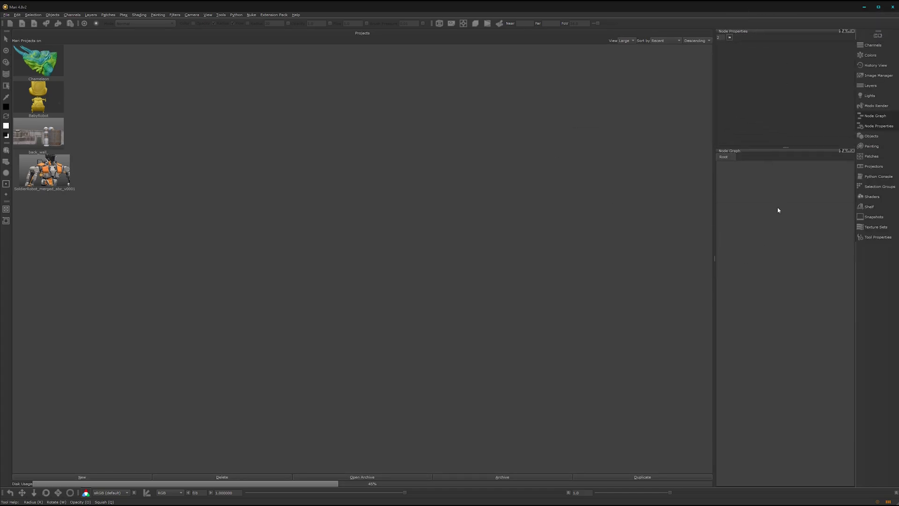
left_click_drag(708, 263, 507, 271)
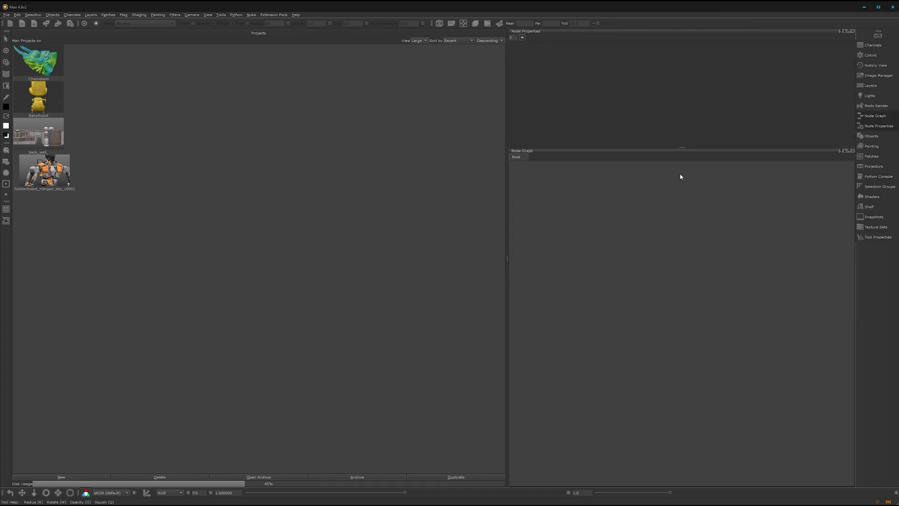
left_click_drag(684, 146, 673, 249)
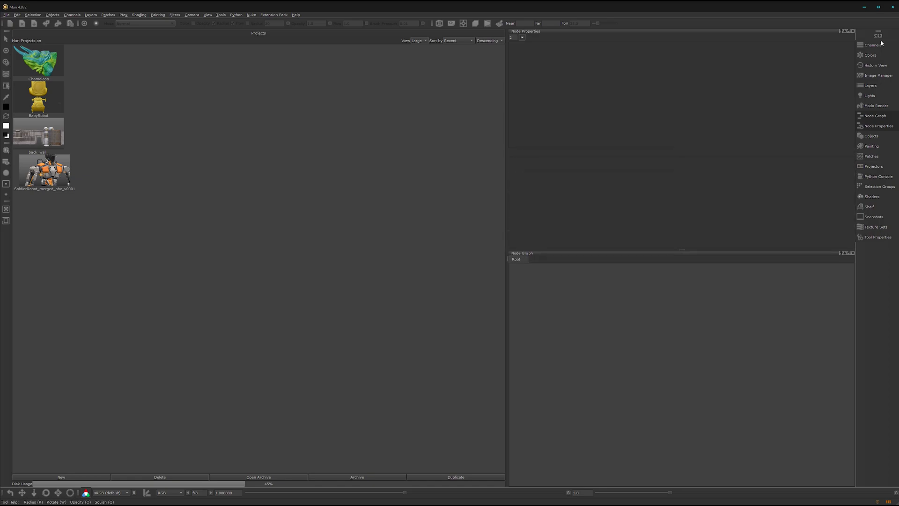
Step: Show the Image Manager, dock it in the same area as Node Properties, and leave the Image Manager in front
left_click(877, 75)
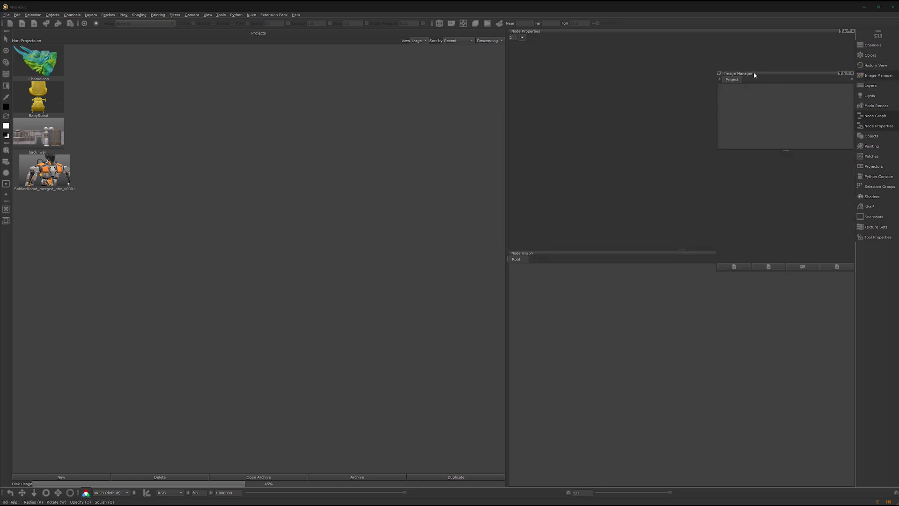
left_click_drag(754, 75, 646, 109)
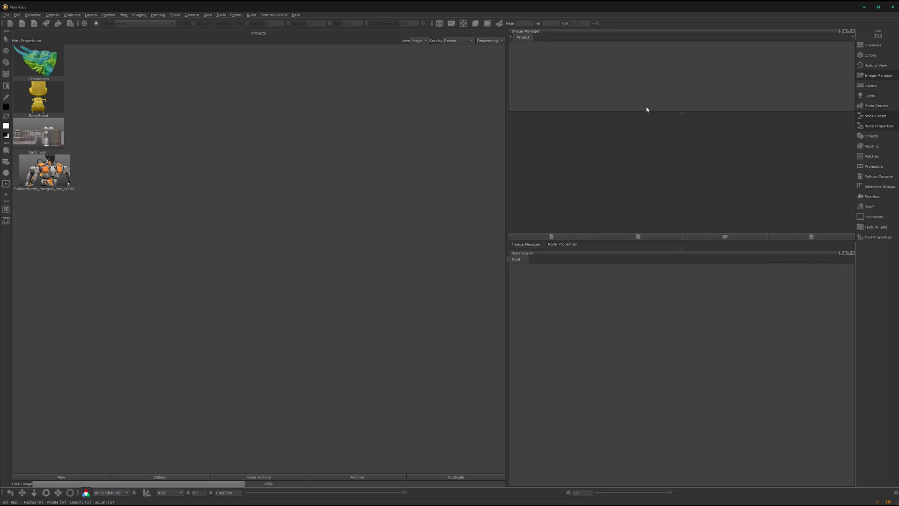
left_click(562, 244)
left_click(534, 244)
left_click(560, 246)
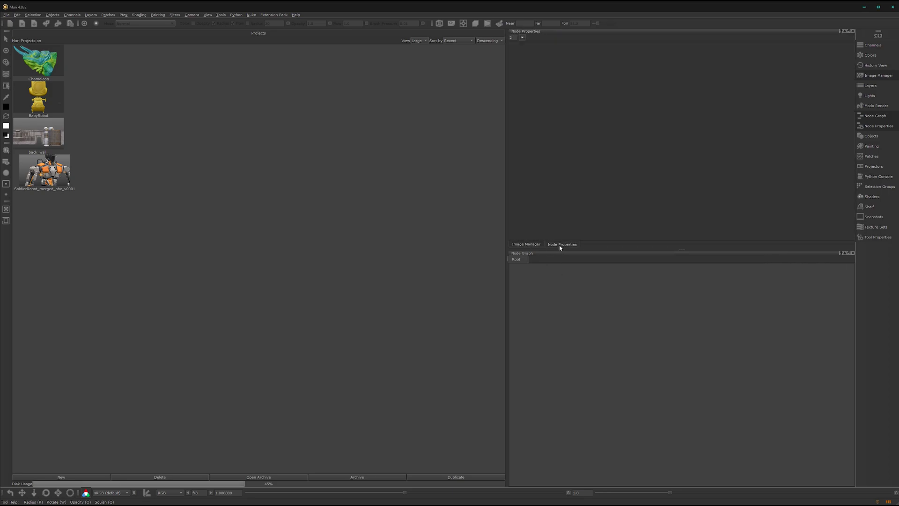
left_click(532, 245)
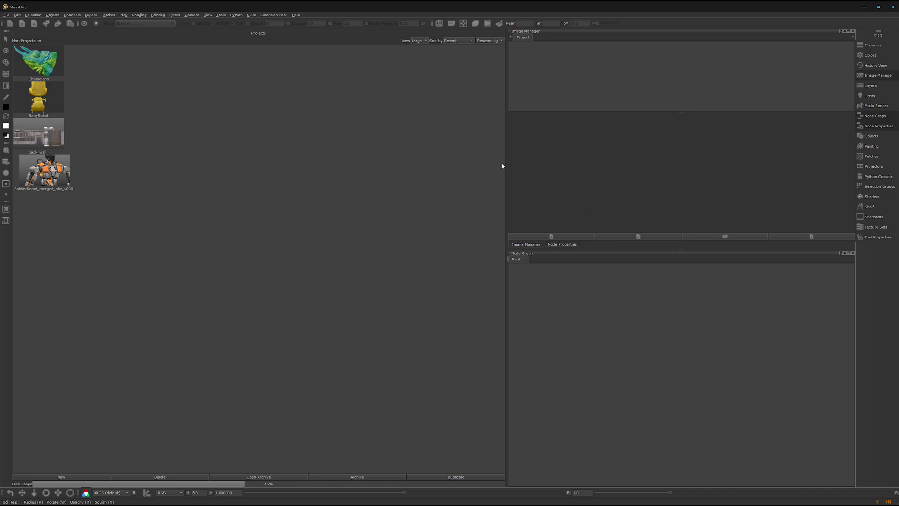
Step: Load the saved window layout from the .mas file dated 03.09.2021 and stretch the window to fill the screen height
left_click(207, 15)
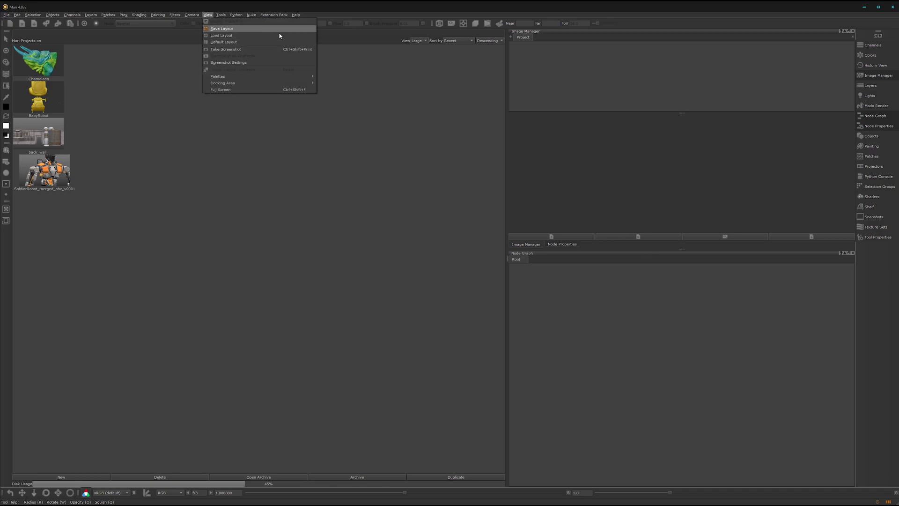
left_click(223, 36)
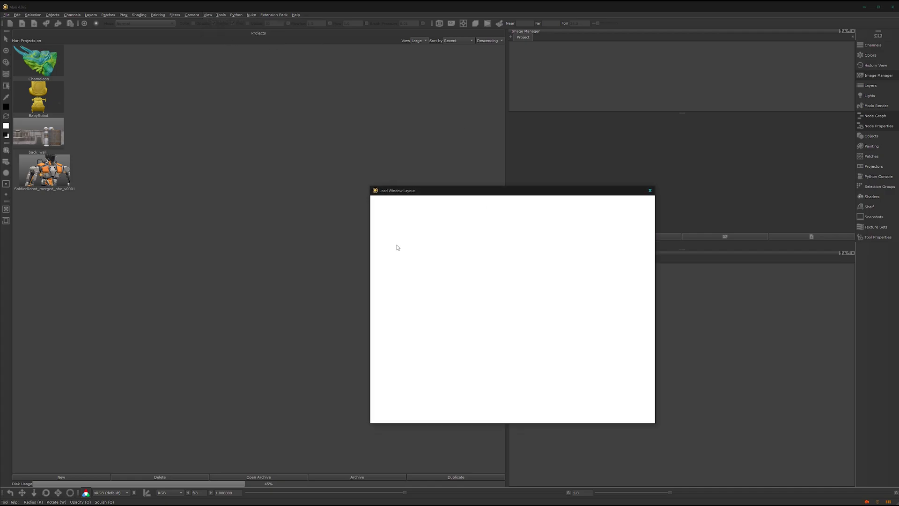
left_click(450, 248)
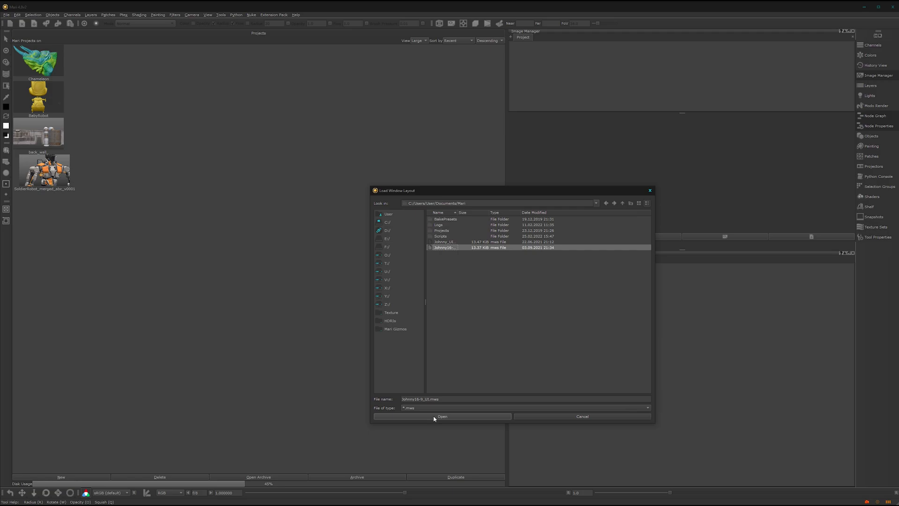
left_click(434, 416)
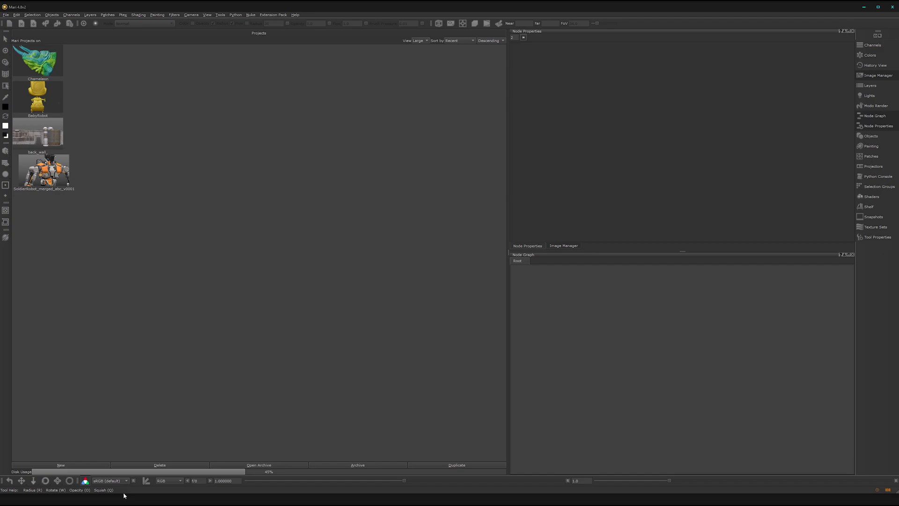
left_click_drag(124, 496, 118, 505)
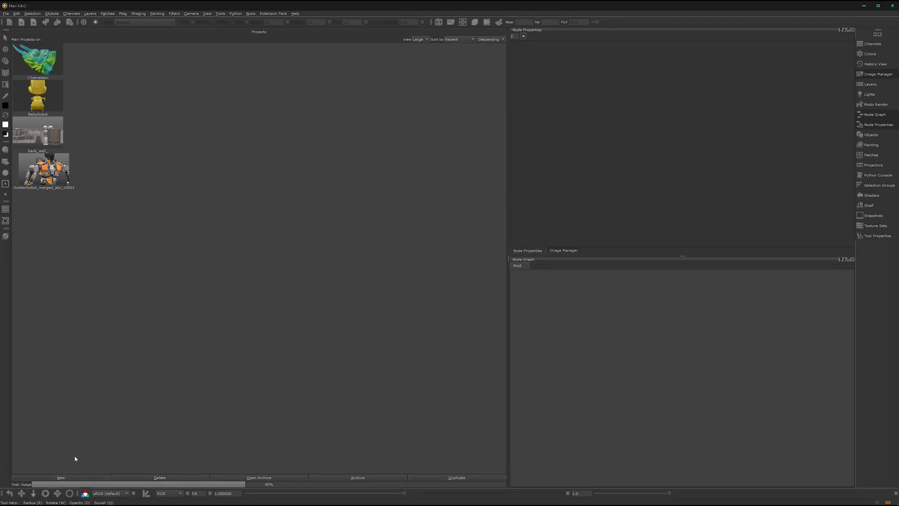
Step: Start a new project with the mesh E11Blaster_Prep_v003.fbx from Blaster Tutorial/Assets on the desktop, and restrict it to a single frame
left_click(75, 477)
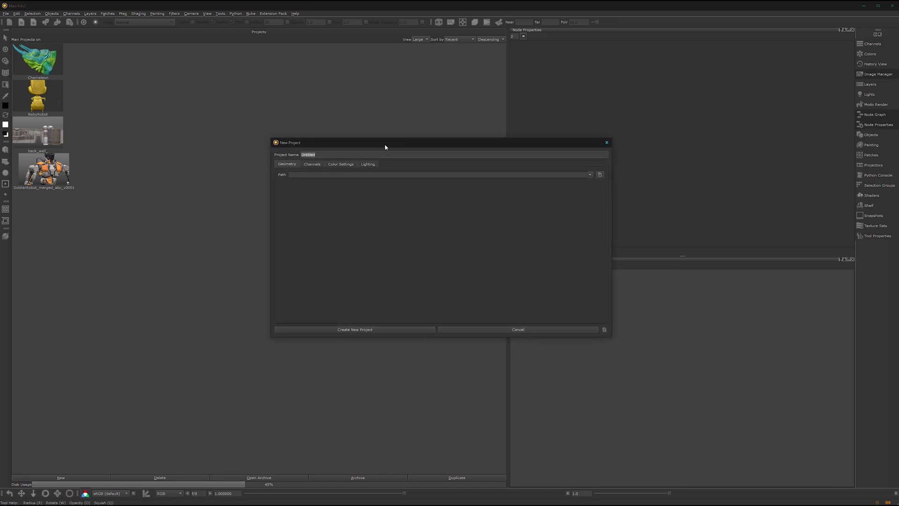
left_click(601, 175)
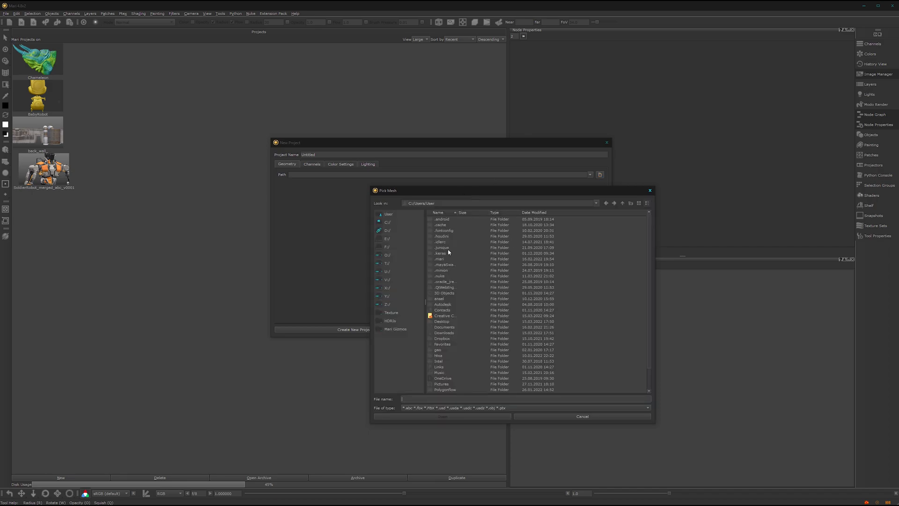
double_click(442, 322)
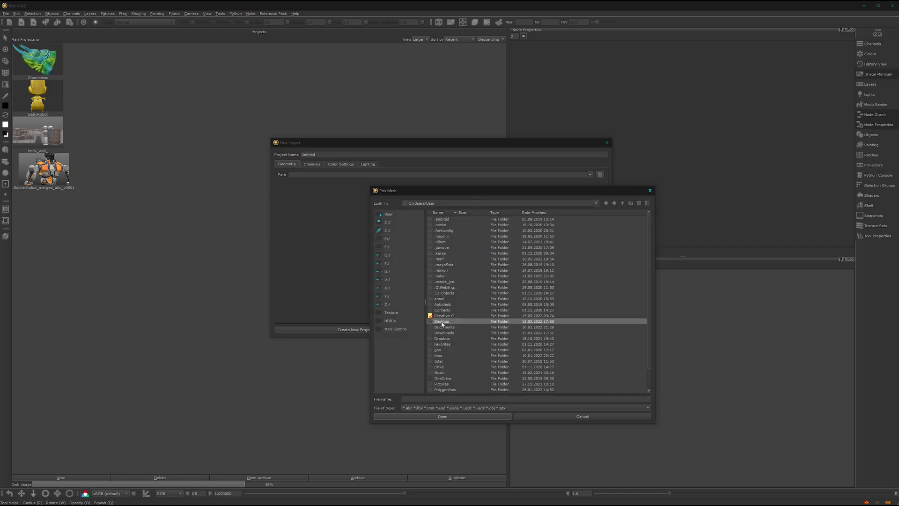
left_click(447, 225)
double_click(447, 227)
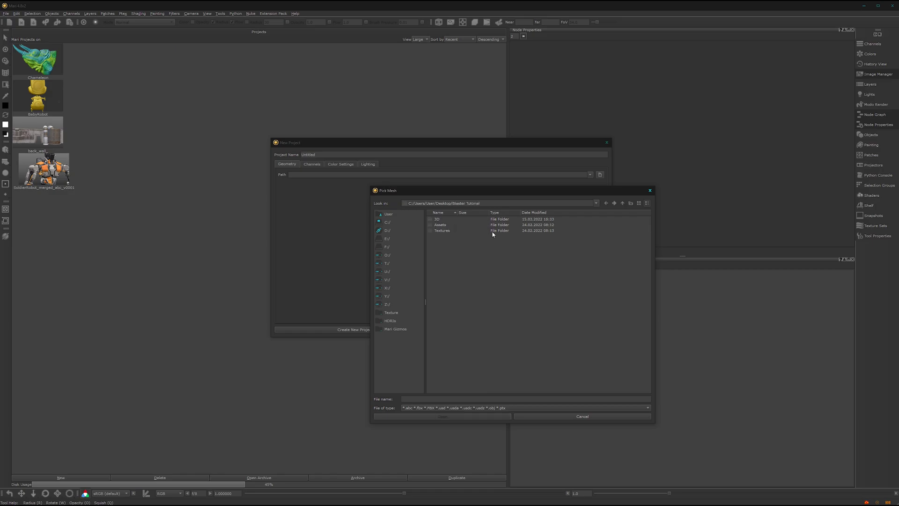
double_click(439, 226)
left_click(446, 220)
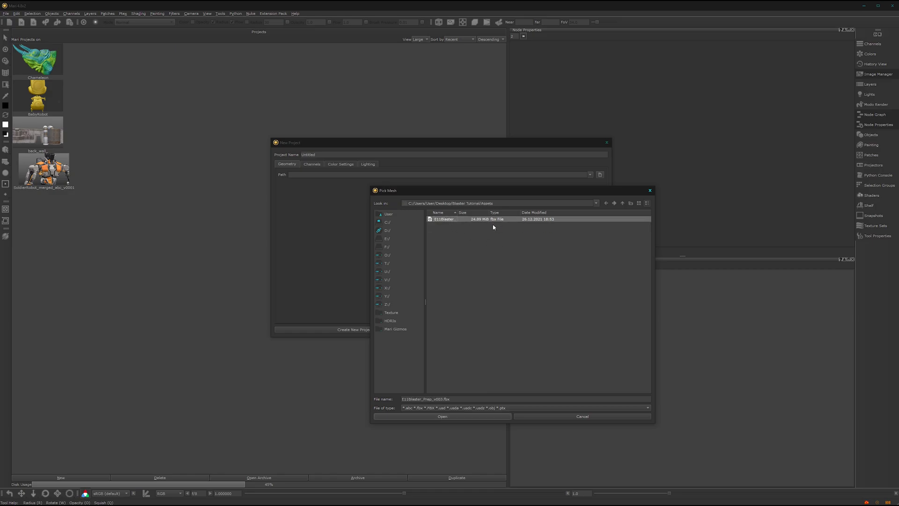
left_click(463, 417)
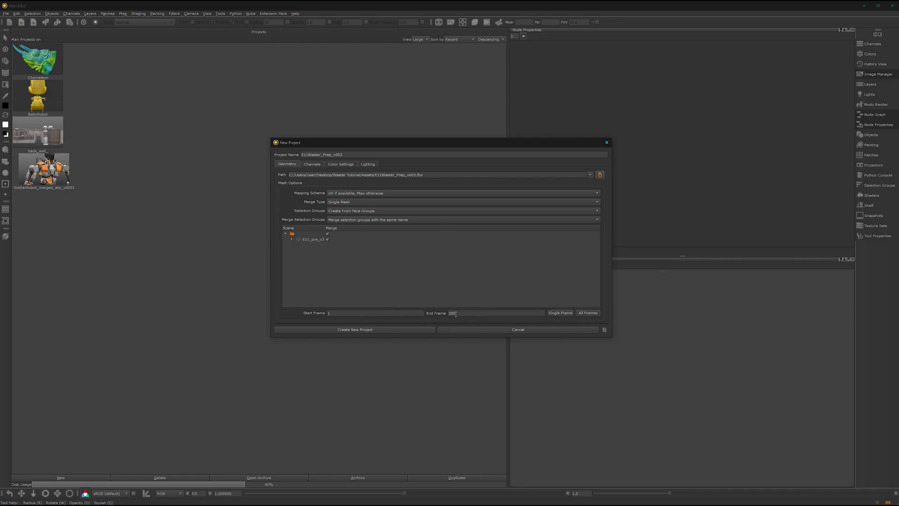
left_click(559, 314)
Step: Choose the Arnold Standard Surface - VFX channel category, enlarge the dialog, and set the Diffuse Color depth to 8bit (Byte)
left_click(312, 164)
left_click(316, 187)
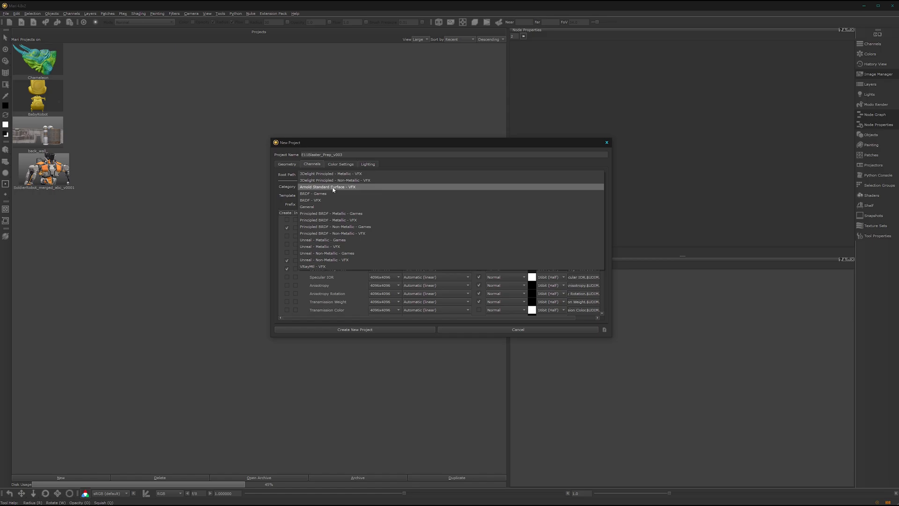
left_click(333, 188)
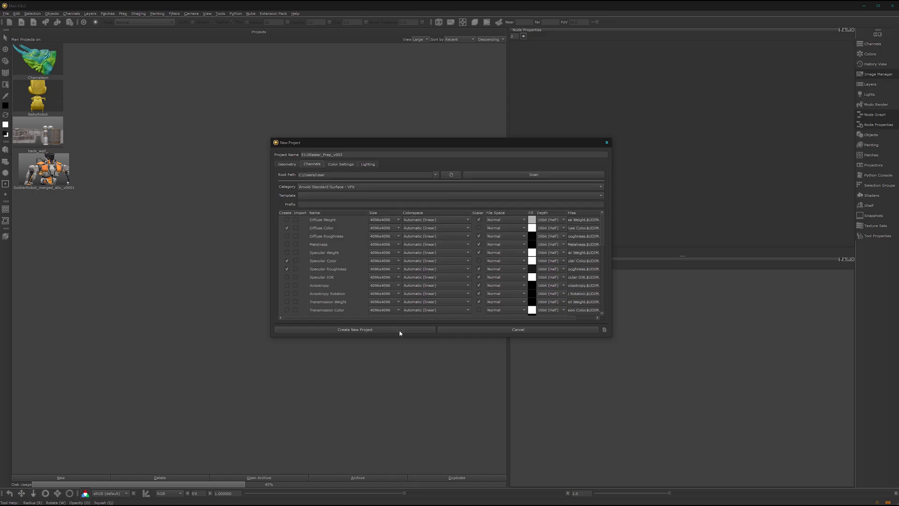
left_click_drag(407, 336, 406, 380)
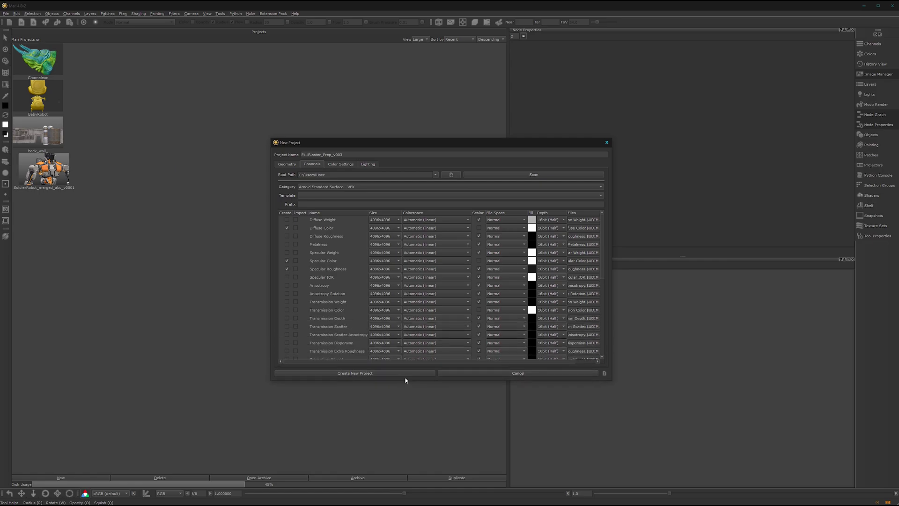
left_click(550, 229)
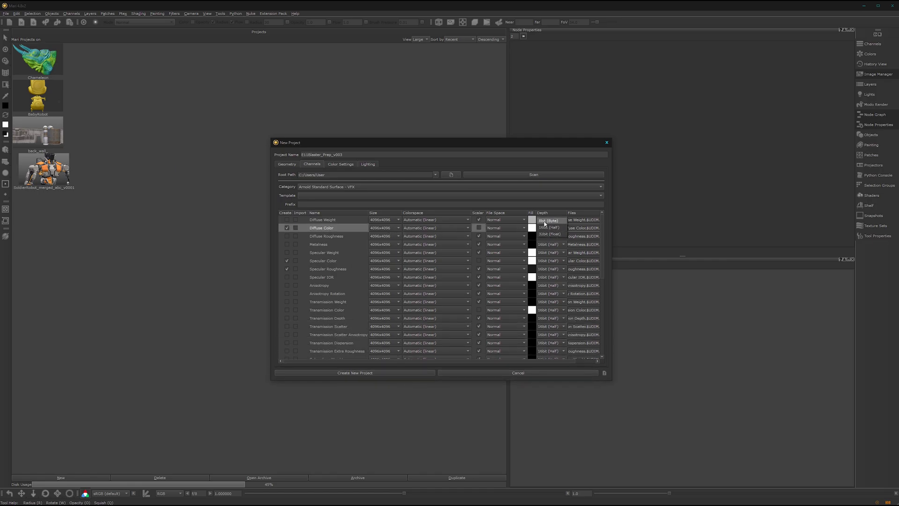
left_click(546, 221)
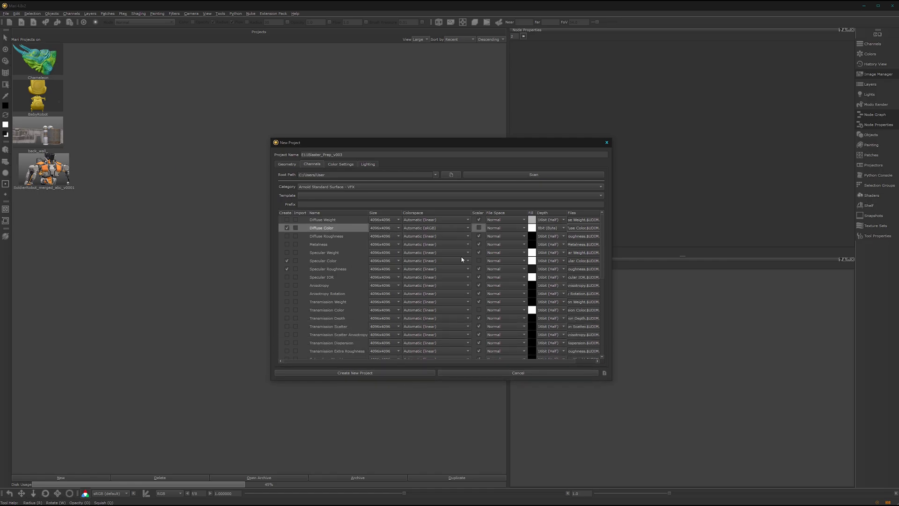
Step: Exclude Specular Color from the channels to create, include Metalness, and set the Metalness depth to 8bit (Byte)
left_click(286, 261)
left_click(287, 243)
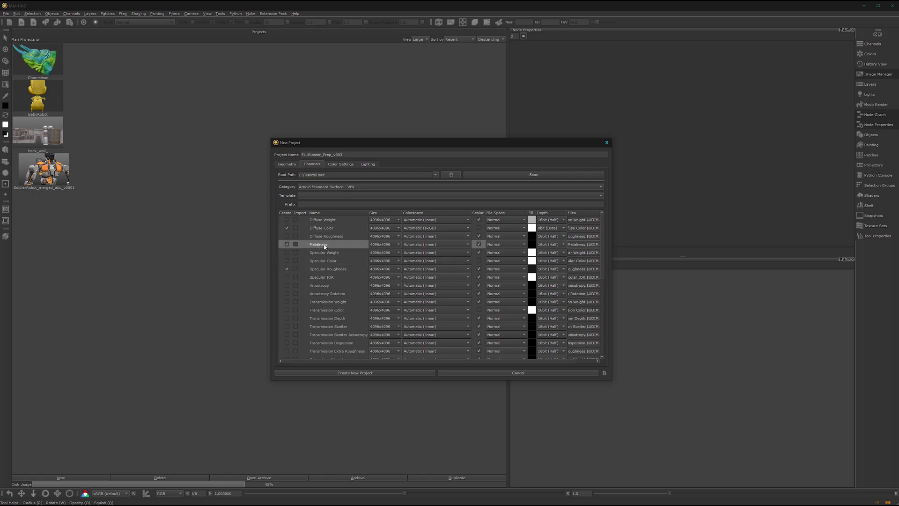
left_click(548, 245)
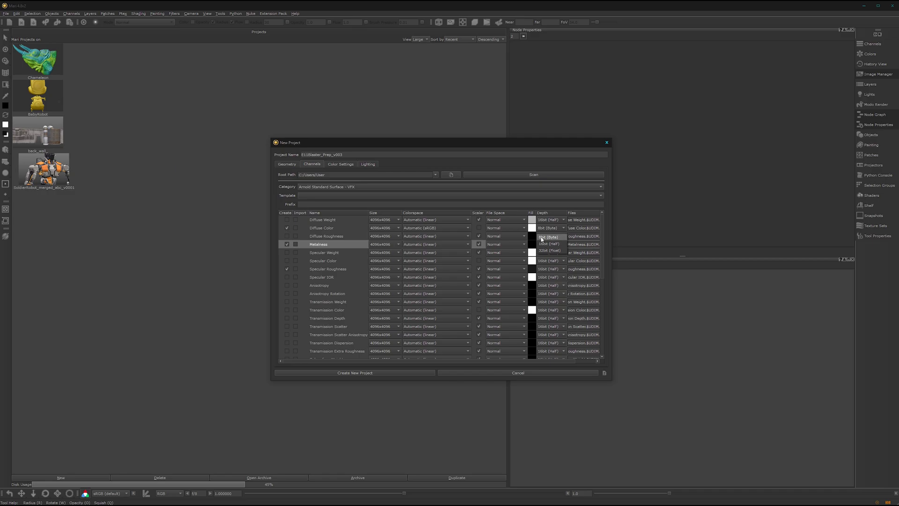
left_click(547, 237)
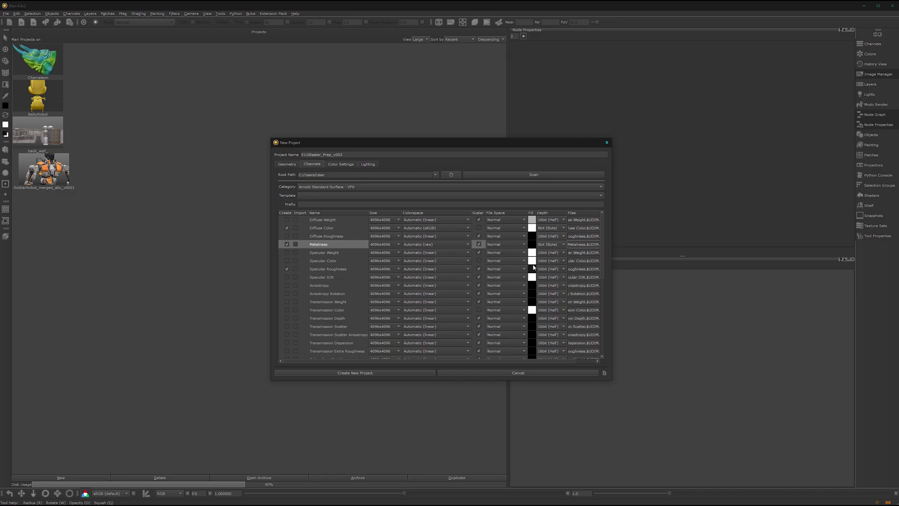
Step: Set the depth of the Bump and Specular Roughness channels to 8bit (Byte)
scroll(316, 318, "down", 7)
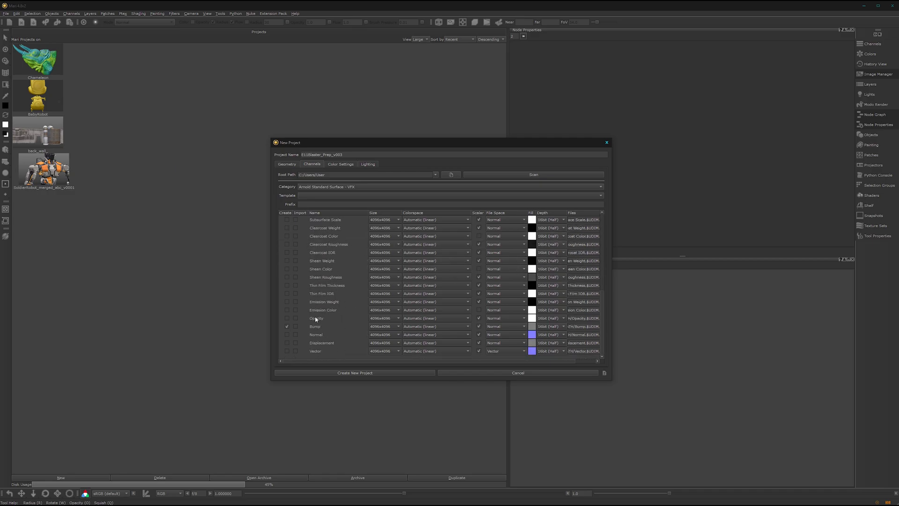
left_click(546, 329)
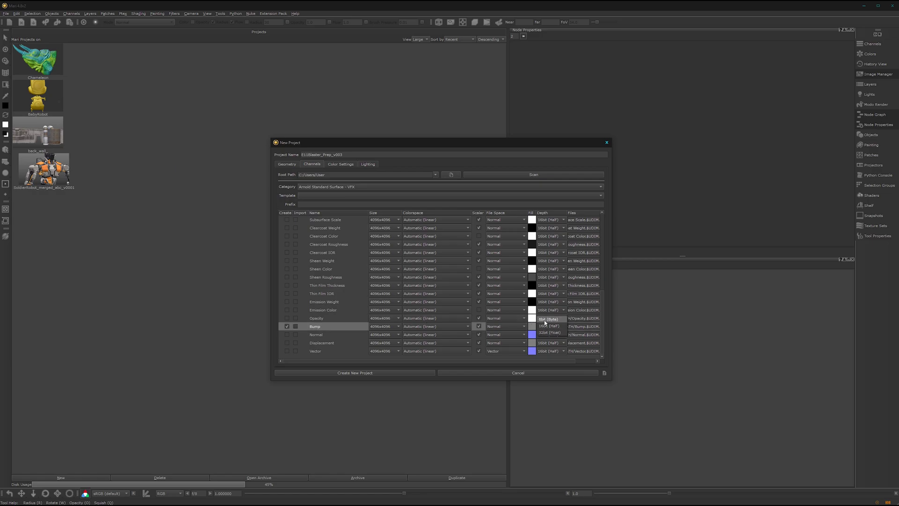
left_click(543, 320)
scroll(333, 262, "up", 6)
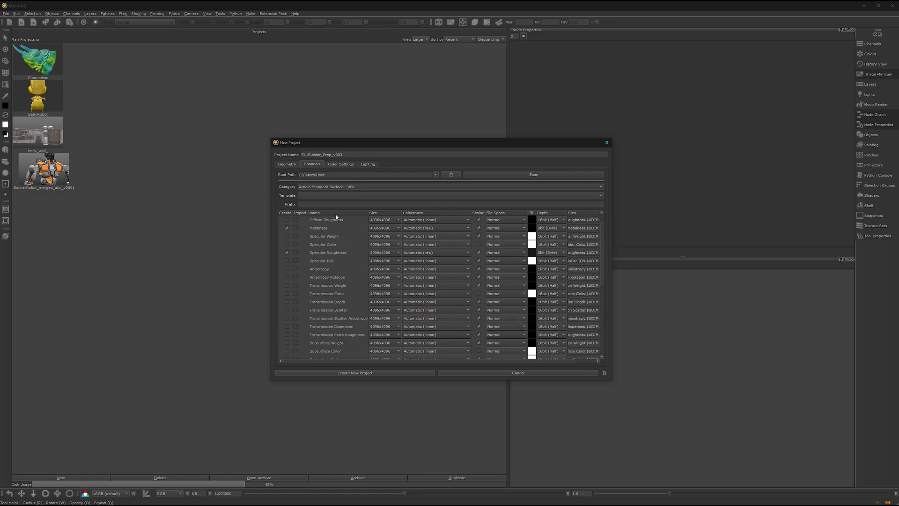
Step: Set the project's OCIO config to aces_1.1 and check the lighting settings
left_click(338, 165)
left_click(357, 180)
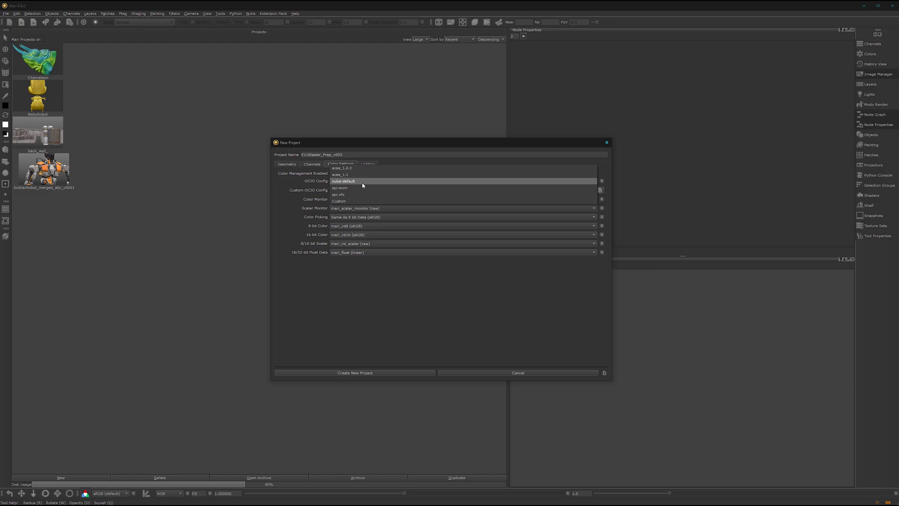
left_click(346, 175)
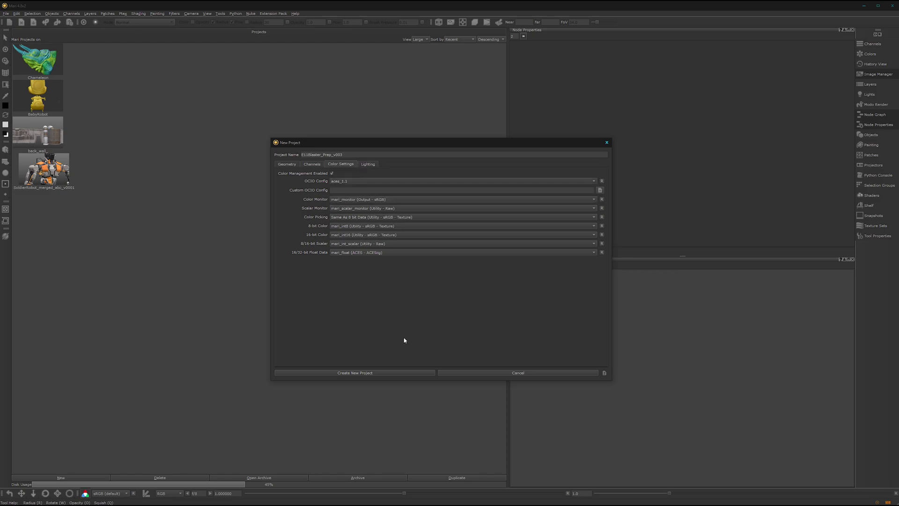
left_click(370, 165)
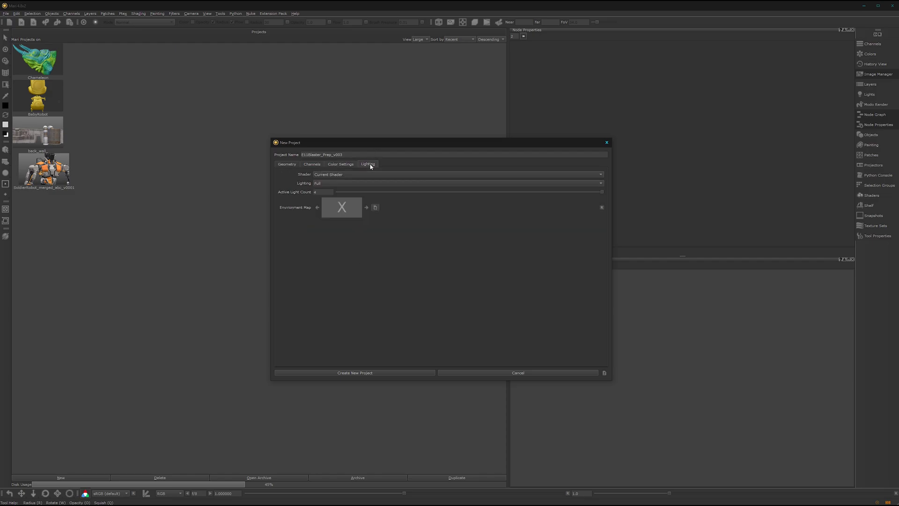
Step: Shorten the project name to E11Blaster and create the new project
left_click(290, 166)
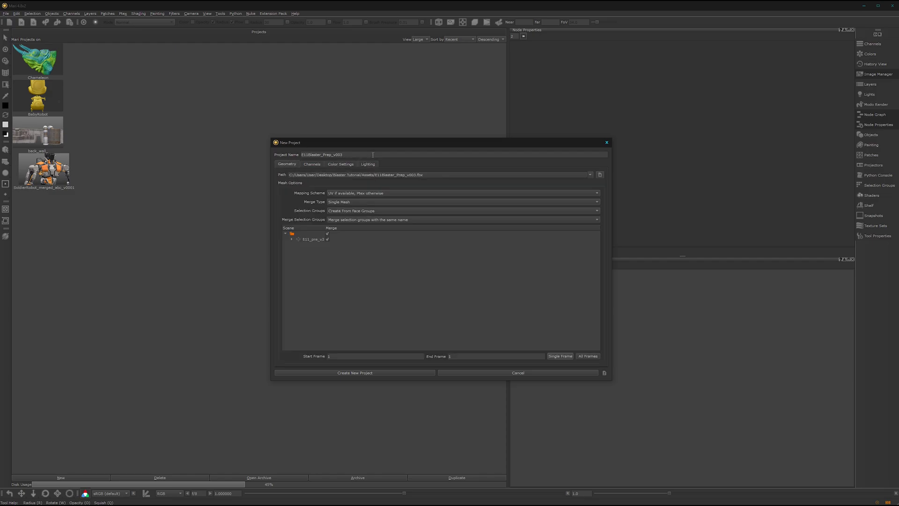
left_click_drag(372, 155, 321, 154)
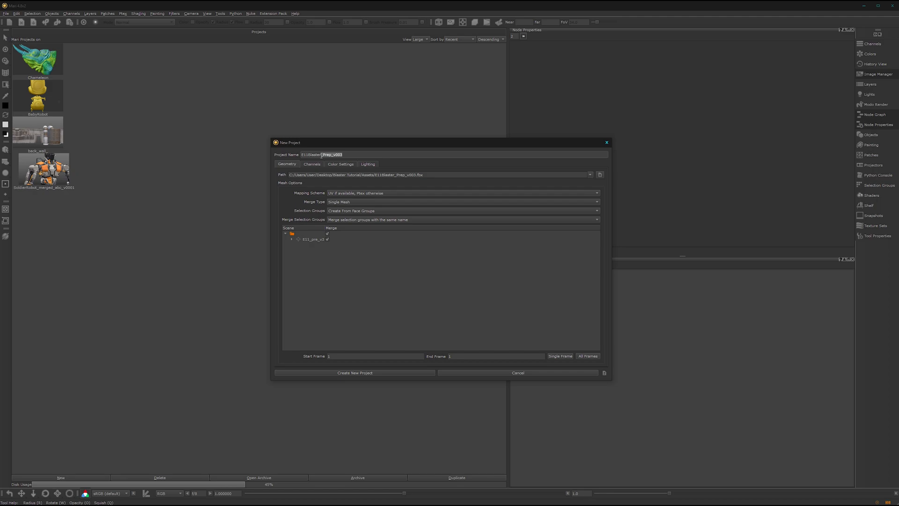
key("BackSpace")
left_click(368, 373)
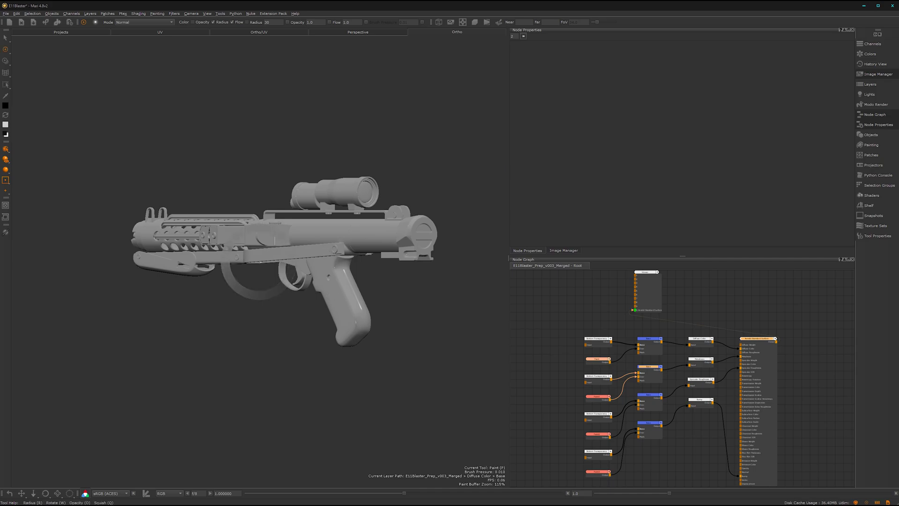
Step: Set the navigation control type to Maya in the Mari preferences and accept the preferences
mouse_move(290, 262)
left_mouse_down("alt")
mouse_move(258, 276)
mouse_move(309, 270)
mouse_move(286, 256)
left_mouse_up("alt")
mouse_move(286, 255)
middle_mouse_down("alt")
mouse_move(309, 289)
mouse_move(307, 280)
middle_mouse_up("alt")
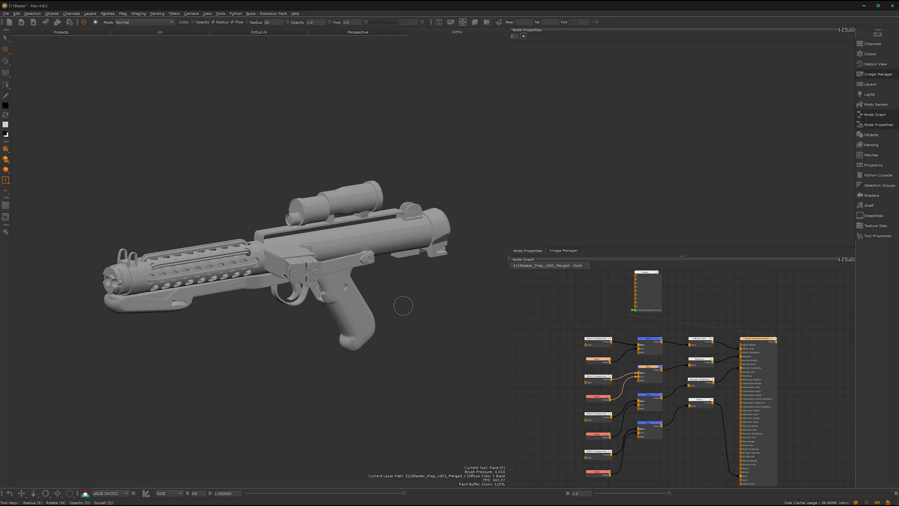
left_click(17, 13)
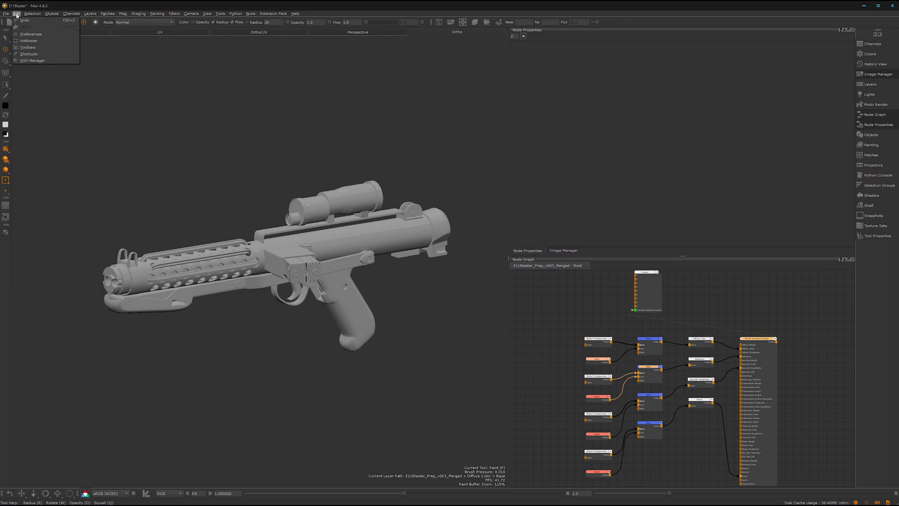
left_click(33, 35)
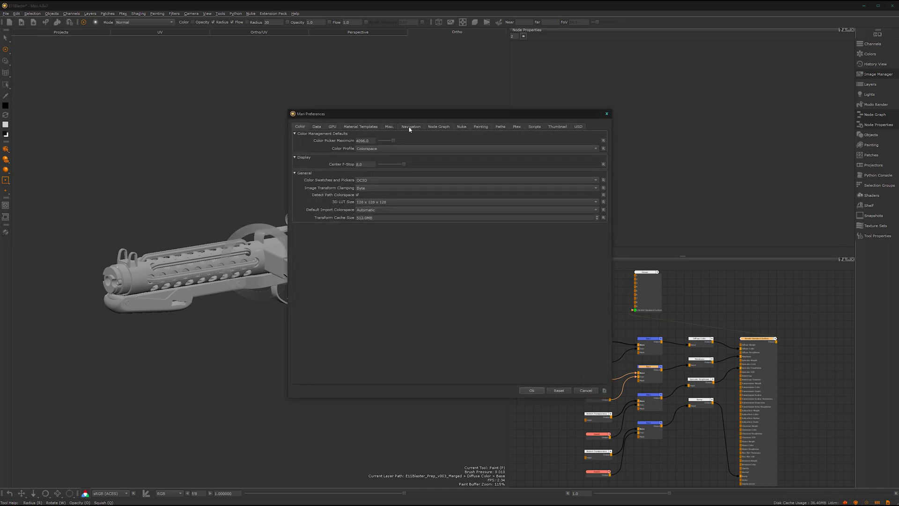
left_click(410, 126)
left_click(390, 163)
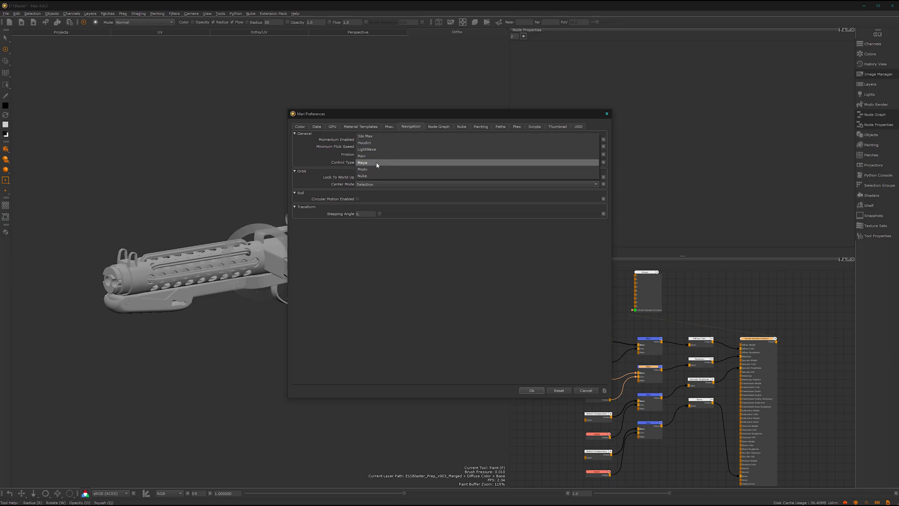
left_click(377, 163)
left_click(377, 163)
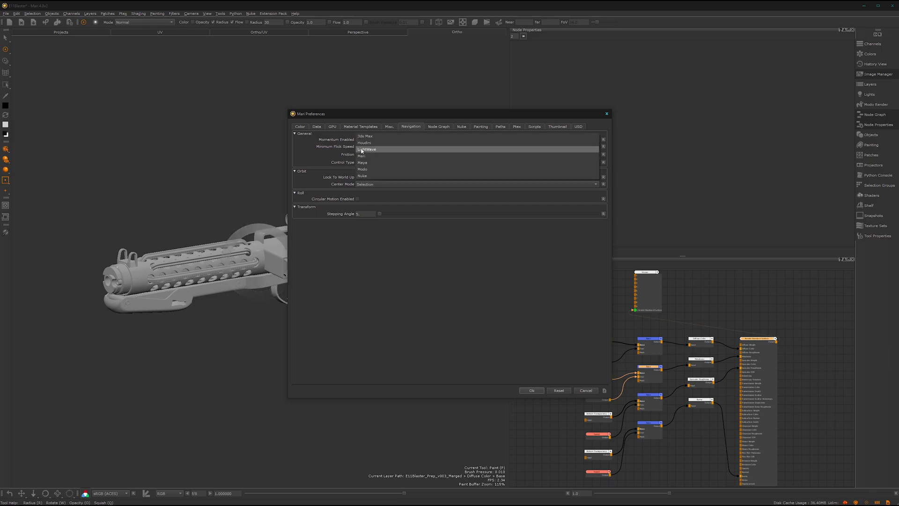
left_click(375, 163)
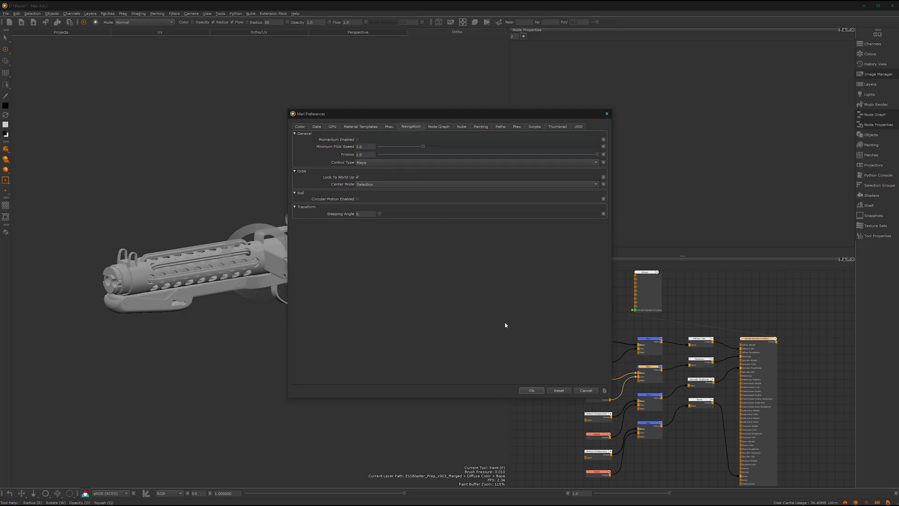
left_click(532, 390)
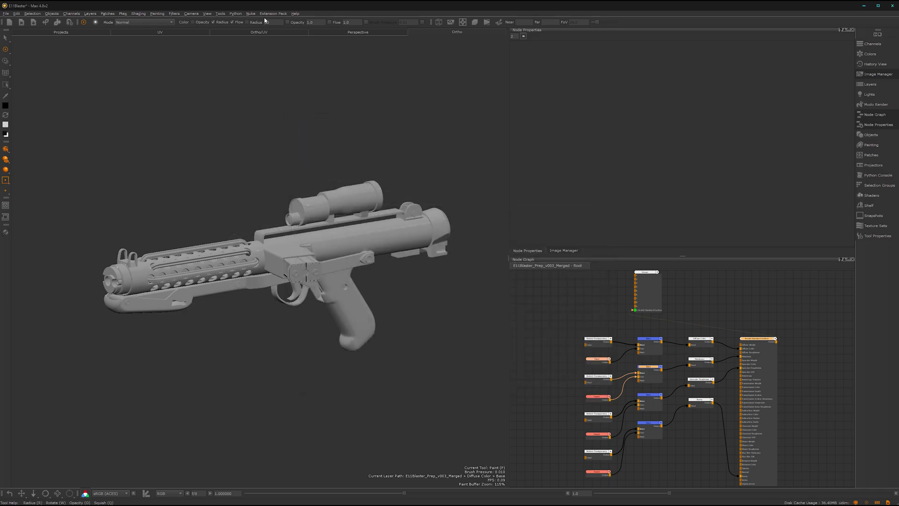
Step: Check the canvas background colour and grid settings in the display properties
left_click(207, 13)
left_click(227, 21)
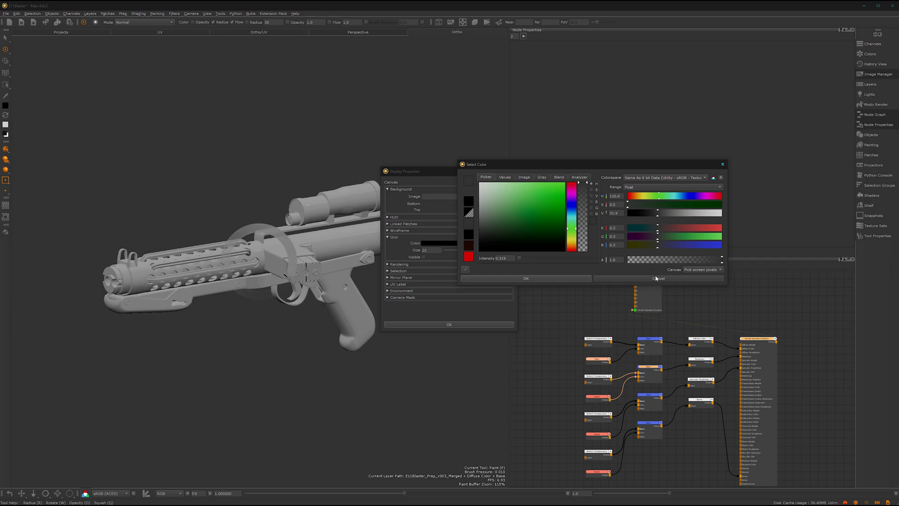
left_click(654, 279)
left_click(654, 279)
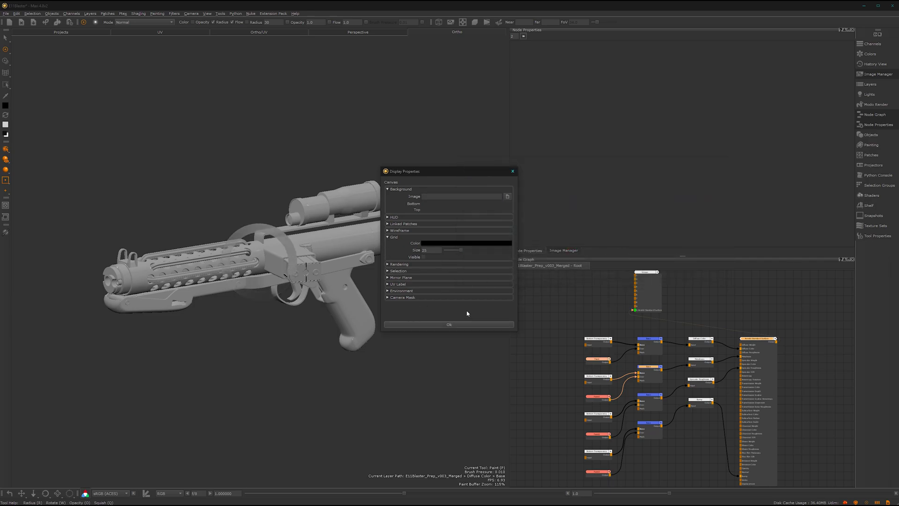
left_click(465, 325)
Step: Place the Viewer node beyond the Arnold Standard Surface node and widen the node graph area
mouse_move(220, 258)
left_mouse_down("alt")
mouse_move(413, 272)
mouse_move(337, 278)
mouse_move(377, 282)
left_mouse_up("alt")
scroll(565, 310, "down", 2)
middle_click_drag(640, 439, 608, 444)
left_click_drag(596, 287, 806, 364)
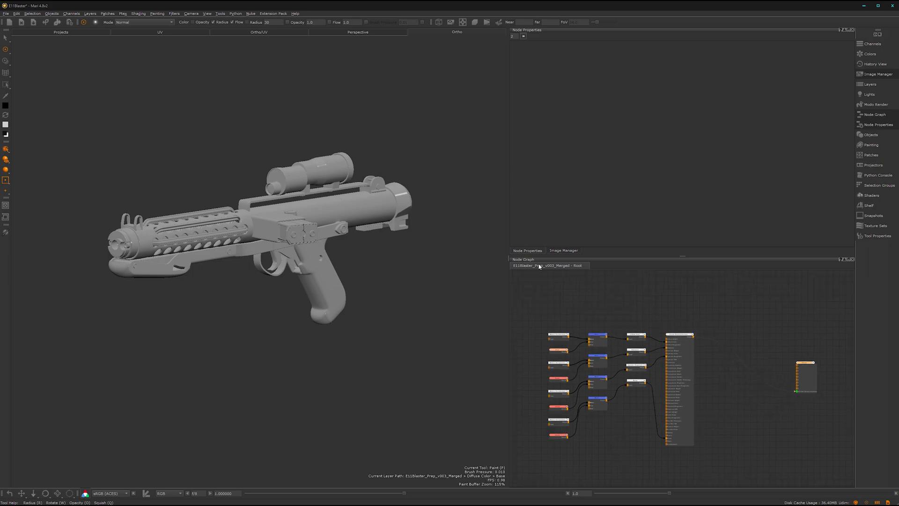
left_click_drag(507, 253, 479, 253)
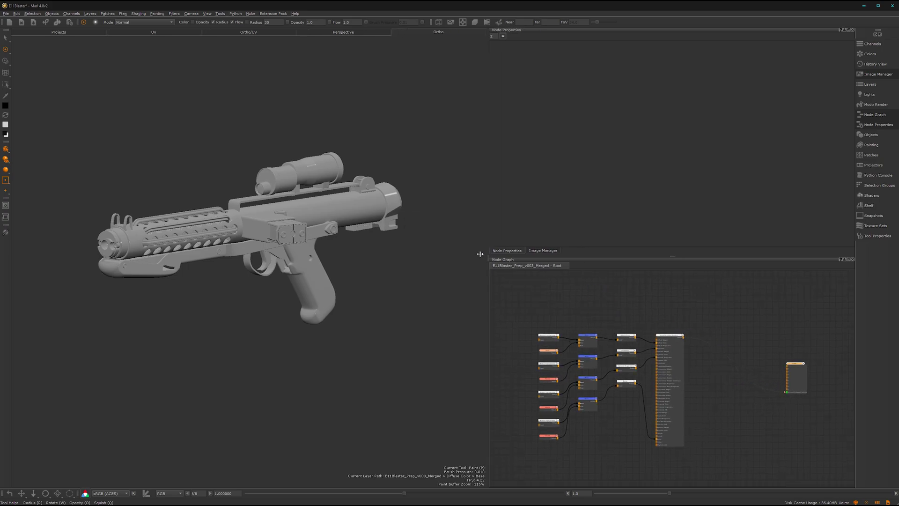
Step: Move the Bump node down near its shader input and shift the Arnold Standard Surface node farther from the channel nodes
scroll(589, 407, "up", 2)
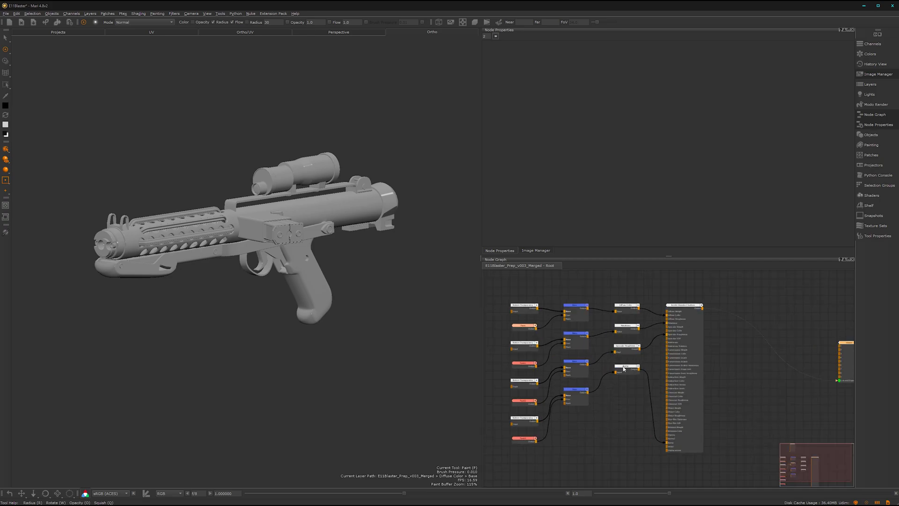
left_click_drag(623, 369, 624, 456)
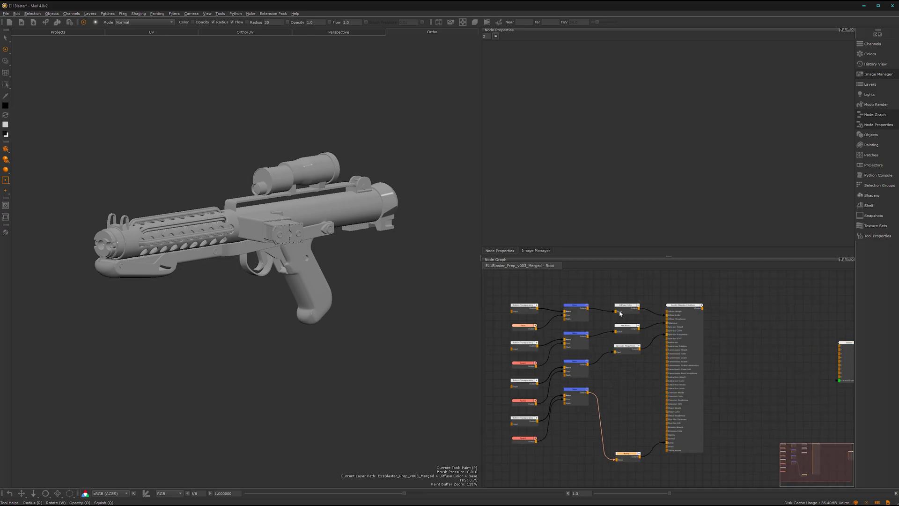
left_click_drag(685, 306, 770, 314)
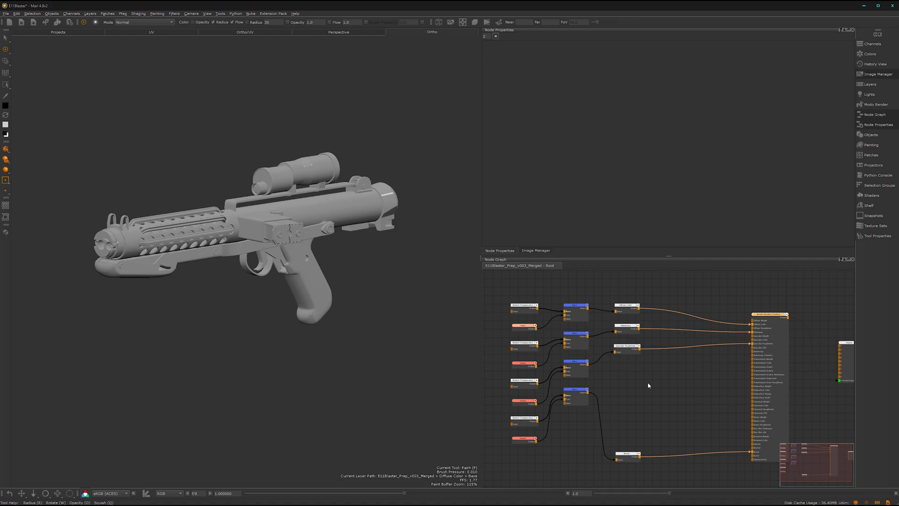
middle_click_drag(647, 383, 662, 368)
scroll(651, 373, "up", 1)
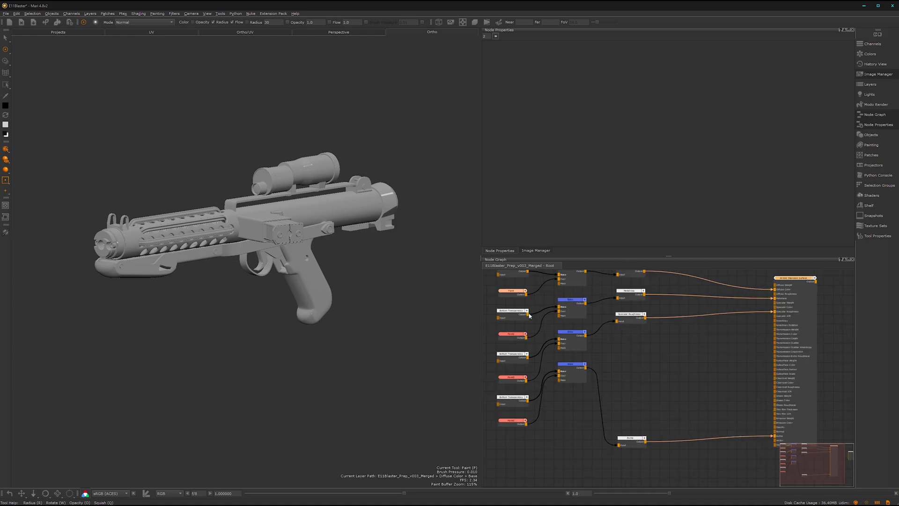
Step: Connect the transparency node feeding the second merge node to the third merge node as well
left_click_drag(527, 314, 564, 344)
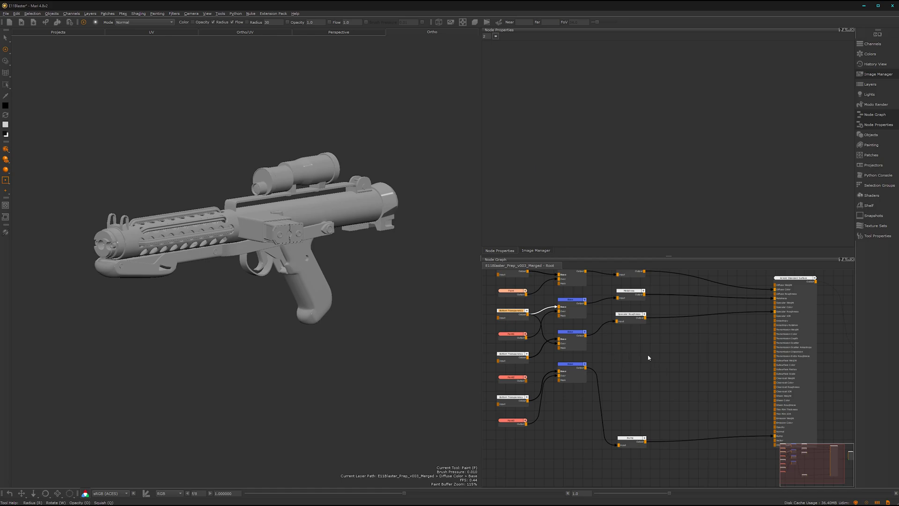
scroll(626, 364, "down", 1)
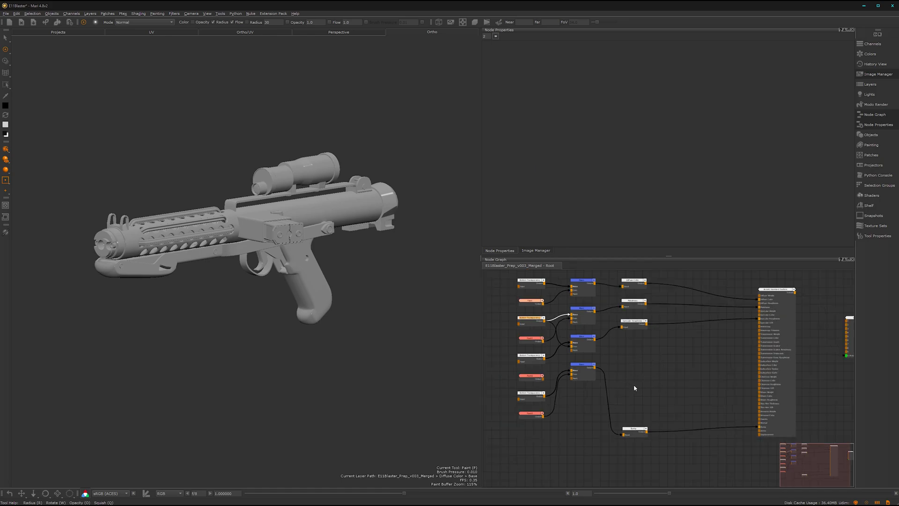
scroll(672, 418, "down", 2)
Step: Delete all default transparency, paint and merge nodes feeding the four channel nodes
middle_click_drag(637, 415, 650, 374)
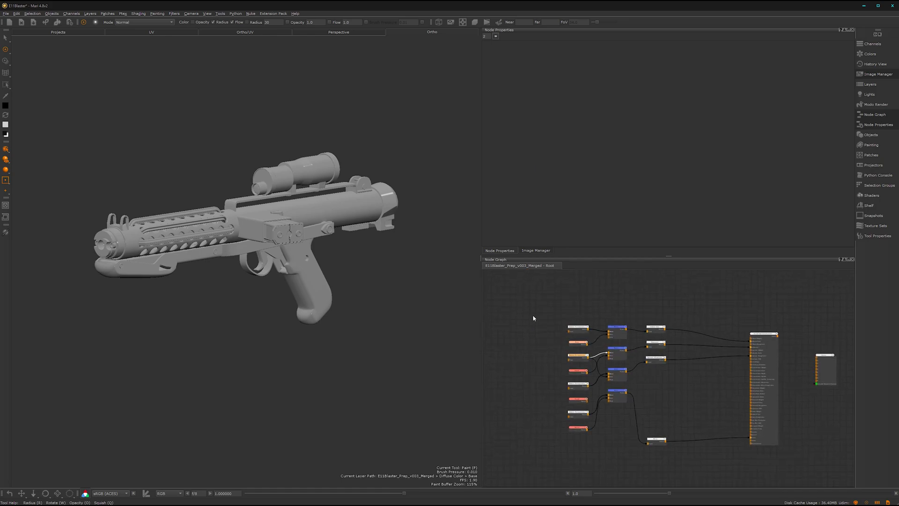
left_click_drag(539, 304, 619, 445)
key("Delete")
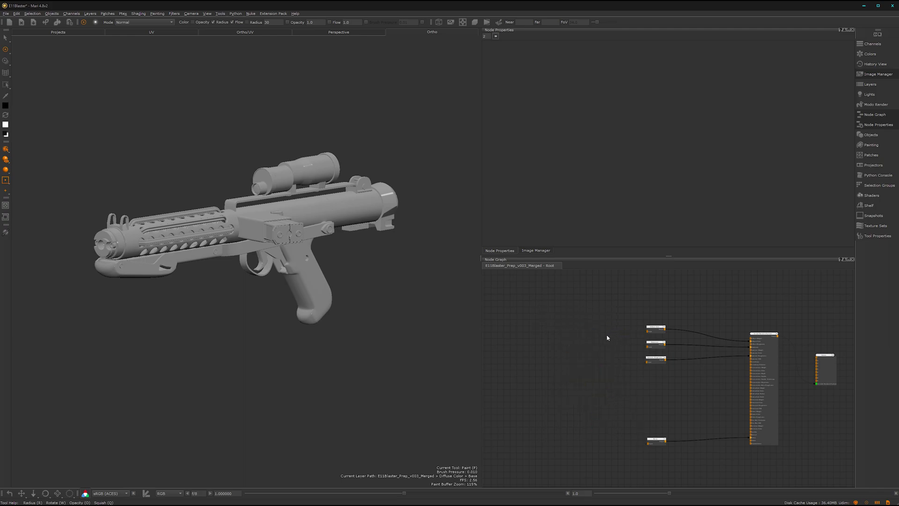
Step: Create a Color node and connect its output to the input of the Diffuse Color channel node
key("Tab")
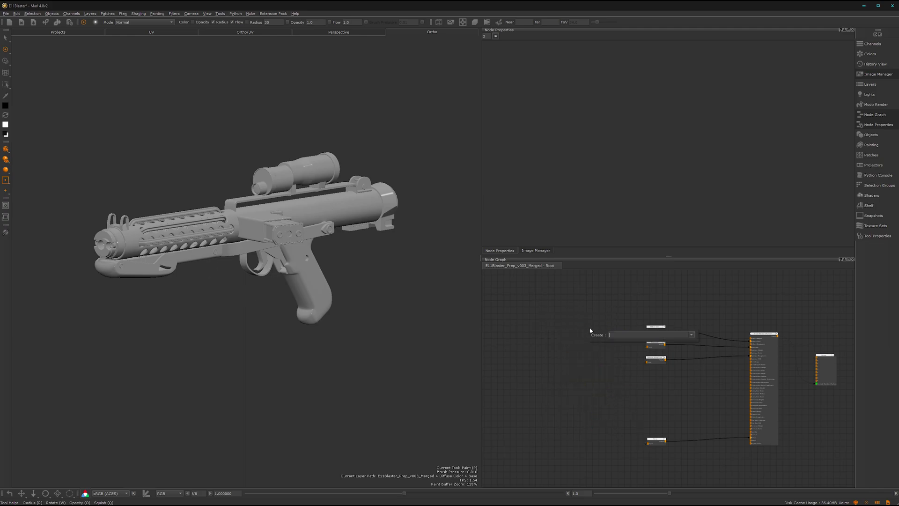
type("co")
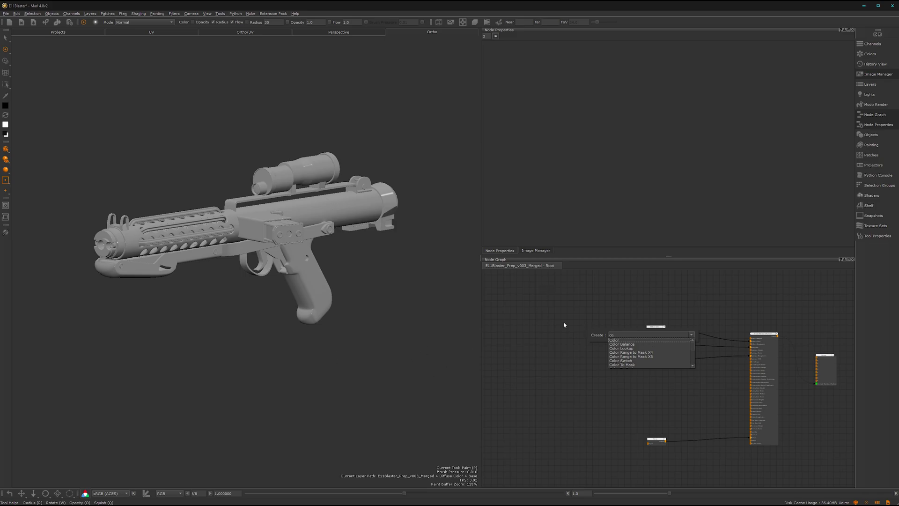
left_click(618, 343)
left_click_drag(598, 332, 703, 328)
scroll(614, 335, "up", 3)
left_click_drag(608, 336, 684, 330)
left_click_drag(594, 335, 578, 327)
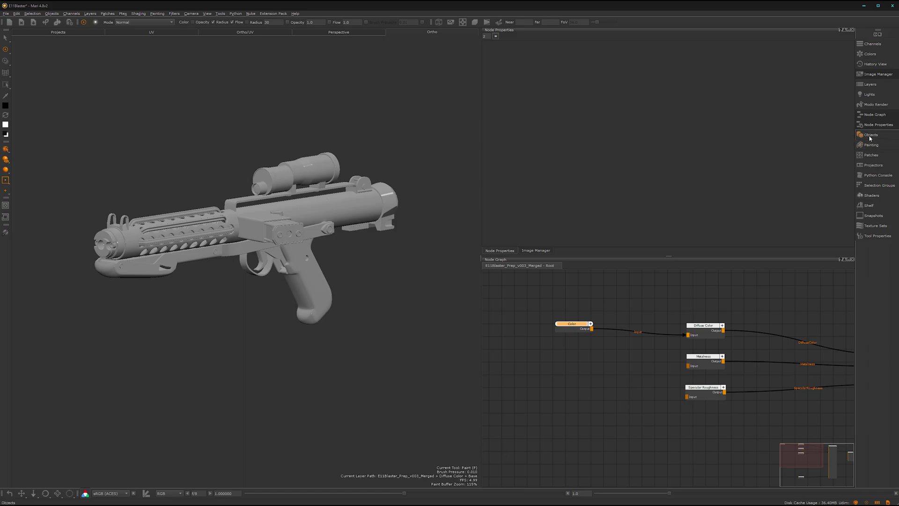
Step: Set the base weight of the Arnold Standard Surface shader to 1.0 and place the Color node farther from Diffuse Color
left_click(861, 195)
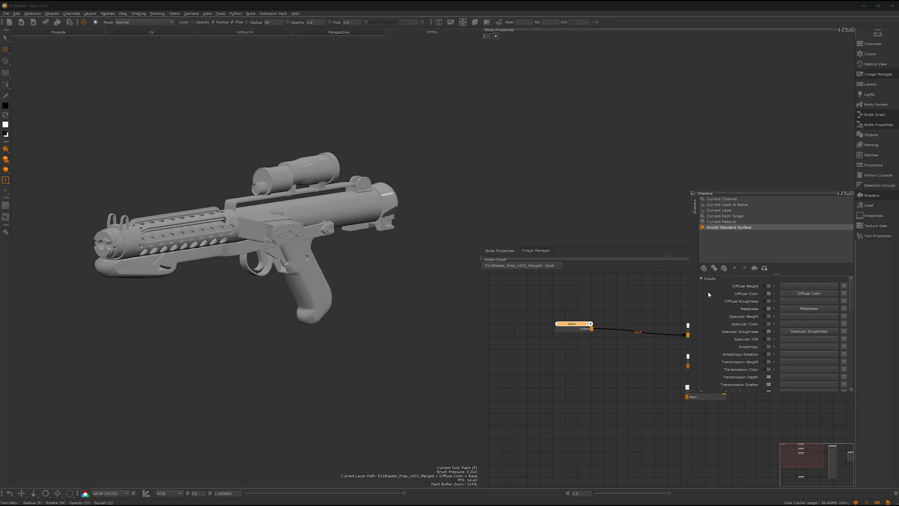
scroll(708, 294, "down", 5)
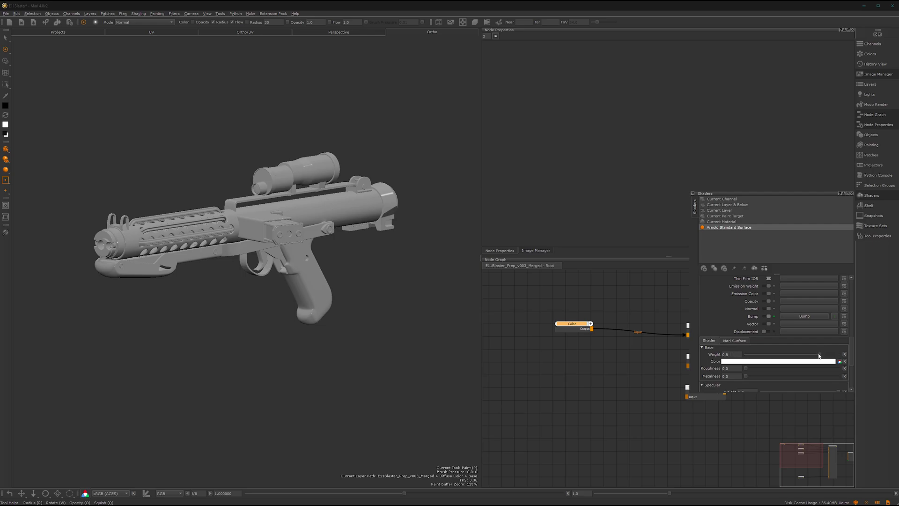
left_click_drag(819, 355, 860, 363)
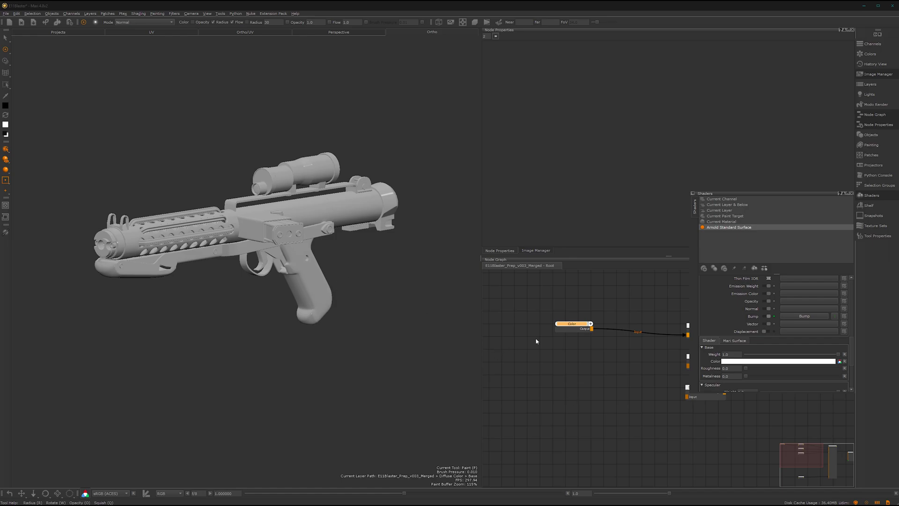
left_click_drag(571, 327, 548, 334)
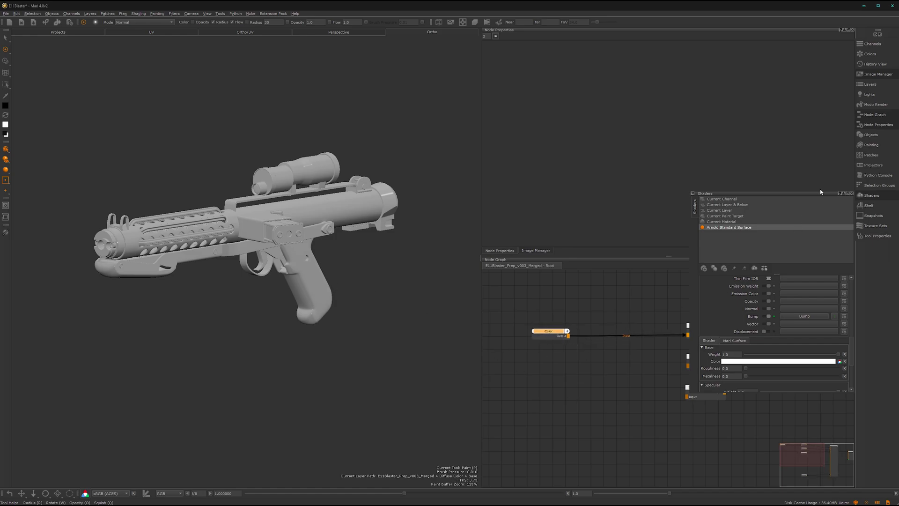
left_click(851, 194)
scroll(633, 352, "down", 2)
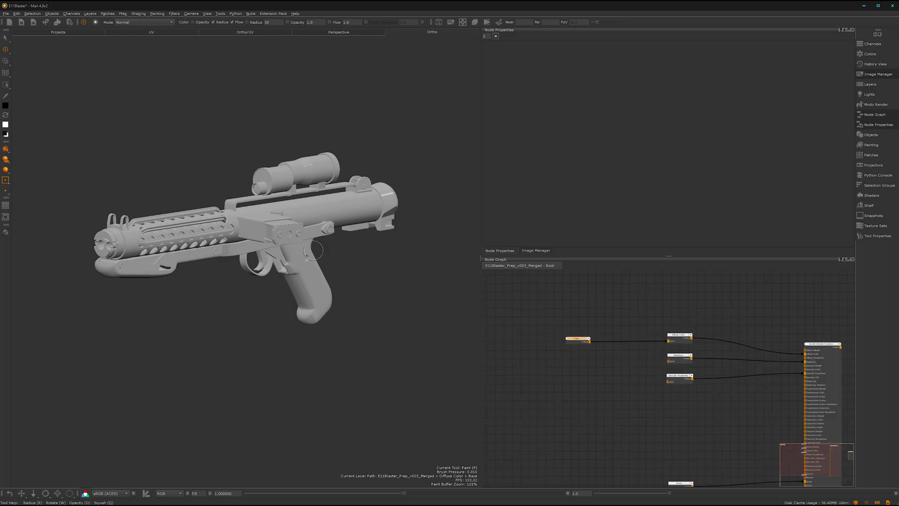
Step: Switch off lights One, Two, Three and Four and turn on the Environment light
mouse_move(313, 250)
left_mouse_down("alt")
mouse_move(302, 270)
mouse_move(115, 275)
mouse_move(320, 289)
mouse_move(284, 269)
mouse_move(421, 262)
mouse_move(278, 265)
left_mouse_up("alt")
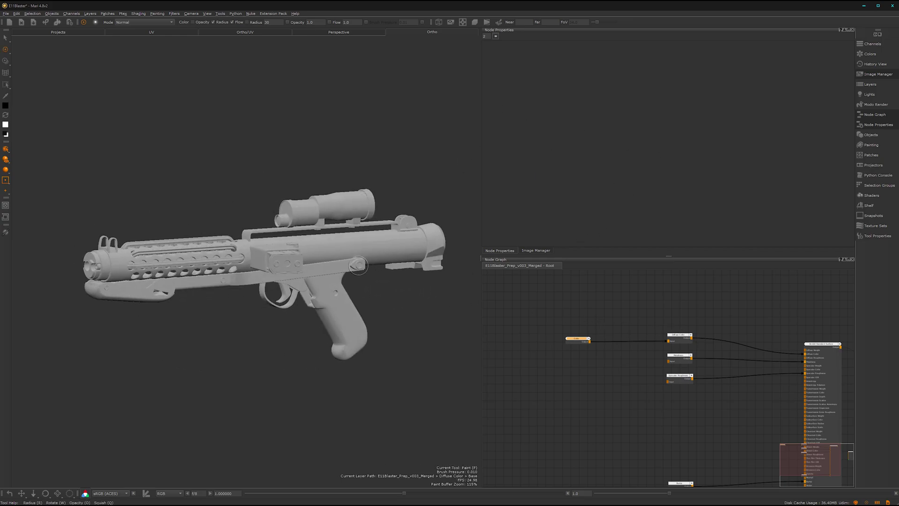
middle_click_drag(359, 271, 346, 269, "alt")
right_click_drag(346, 269, 278, 276, "alt")
mouse_move(399, 249)
left_mouse_down("alt")
mouse_move(356, 257)
mouse_move(384, 262)
mouse_move(252, 279)
left_mouse_up("alt")
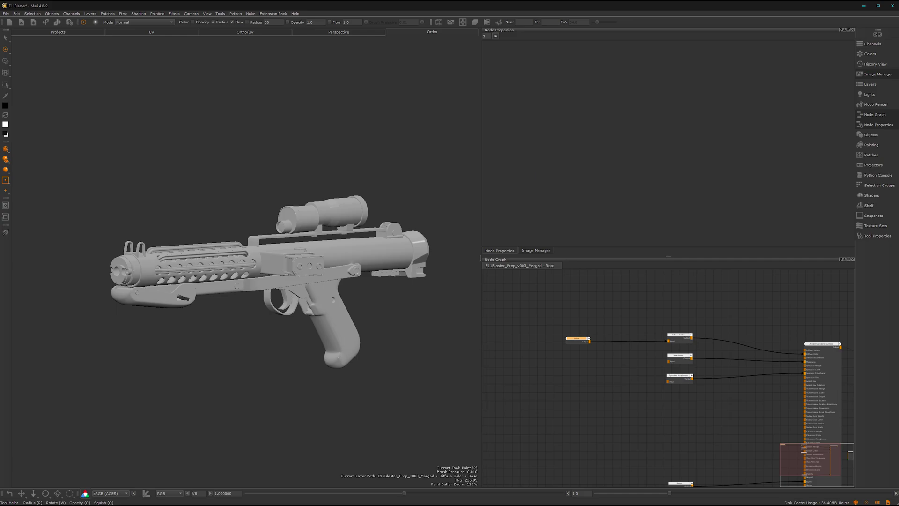
left_click(871, 94)
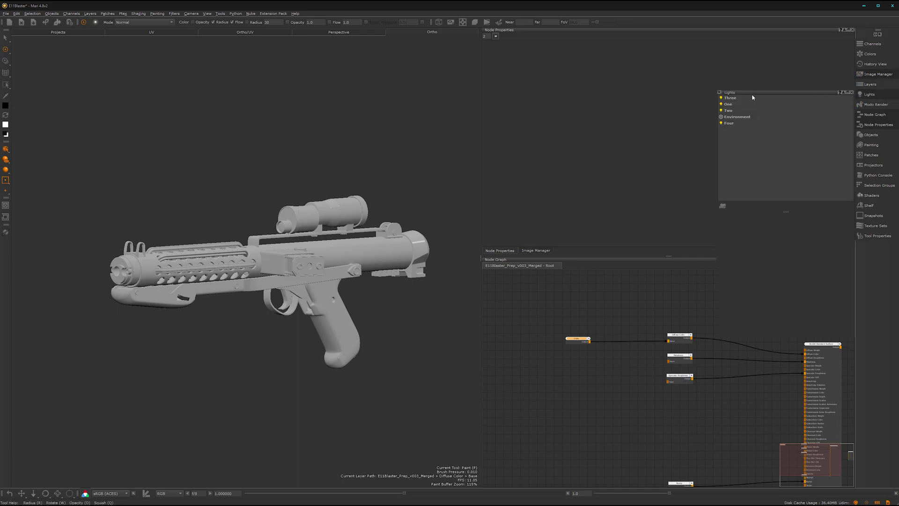
left_click(721, 123)
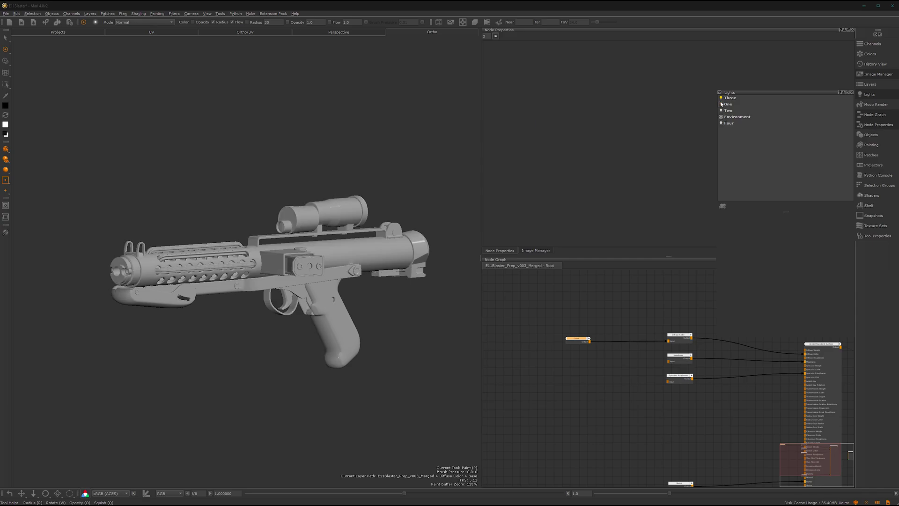
left_click(721, 104)
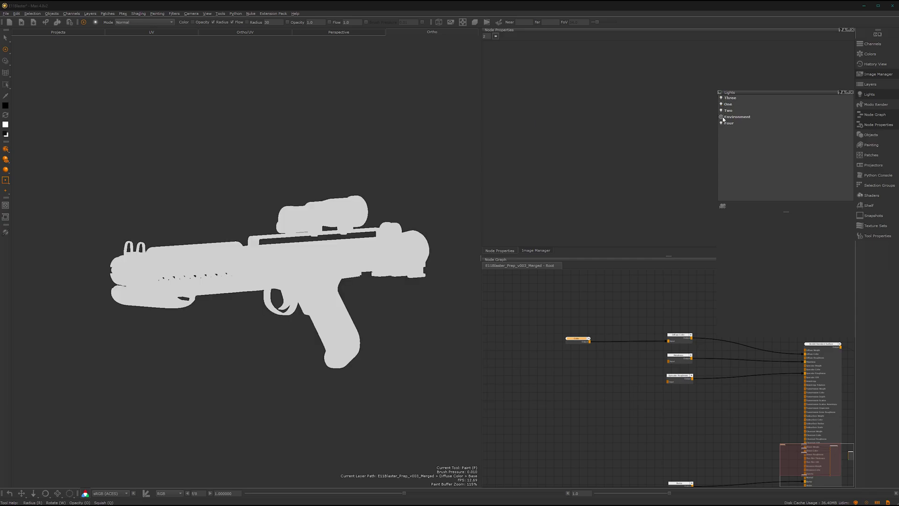
left_click(722, 117)
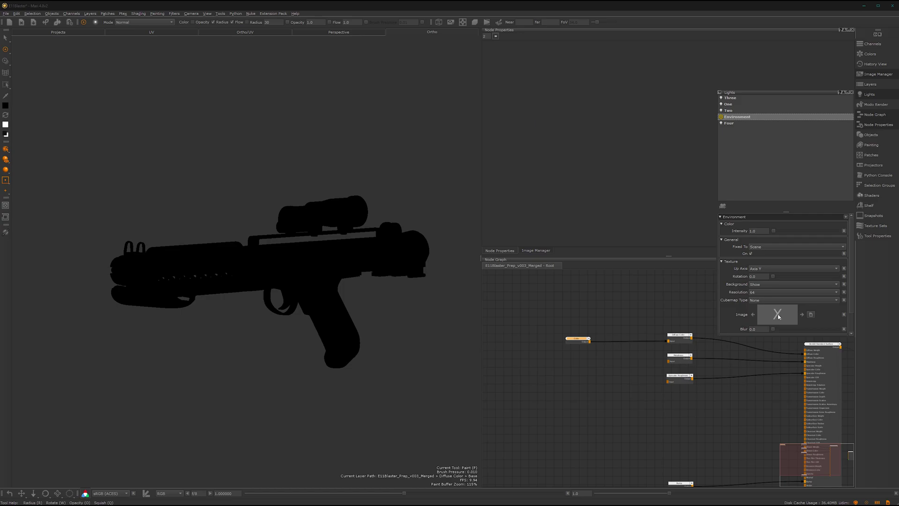
left_click(778, 317)
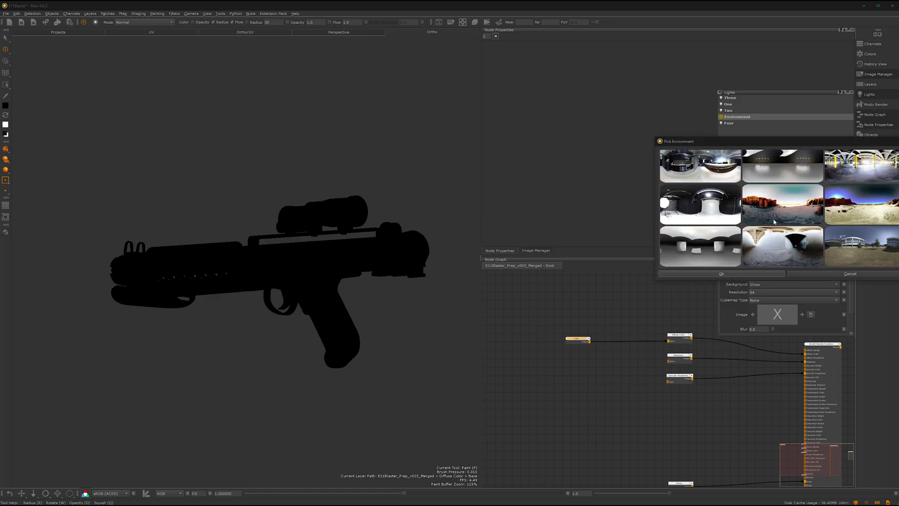
scroll(774, 221, "up", 1)
left_click(826, 274)
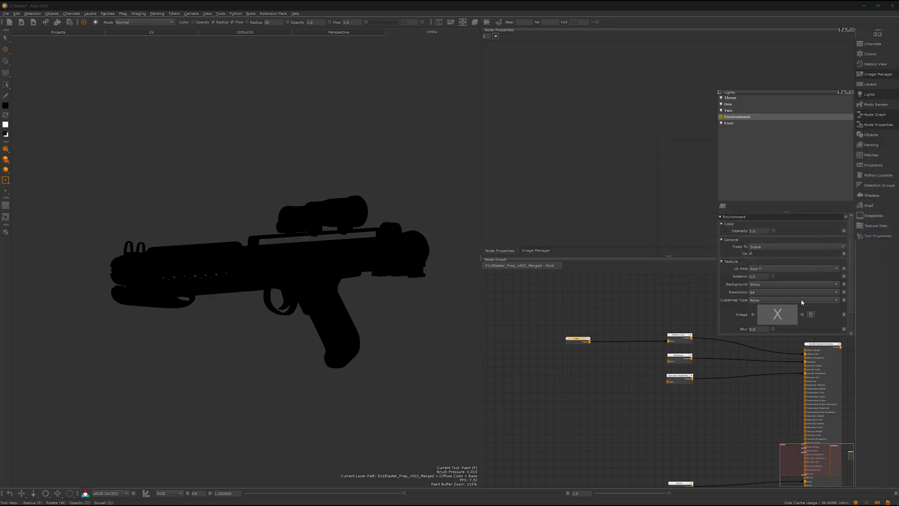
Step: Load Tomoco Studio.exr from the HDRIs folder as the environment image with colorspace Utility - Linear - sRGB, and inspect the lit blaster
left_click(811, 315)
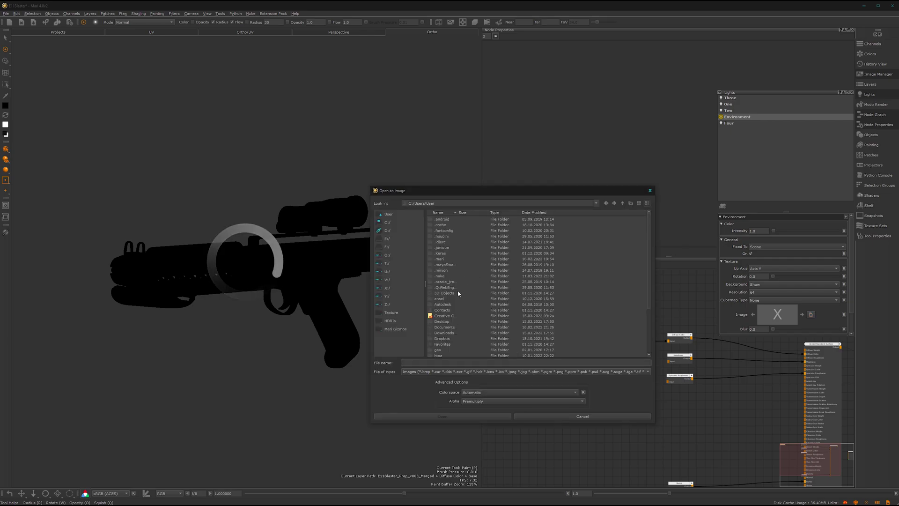
left_click(391, 321)
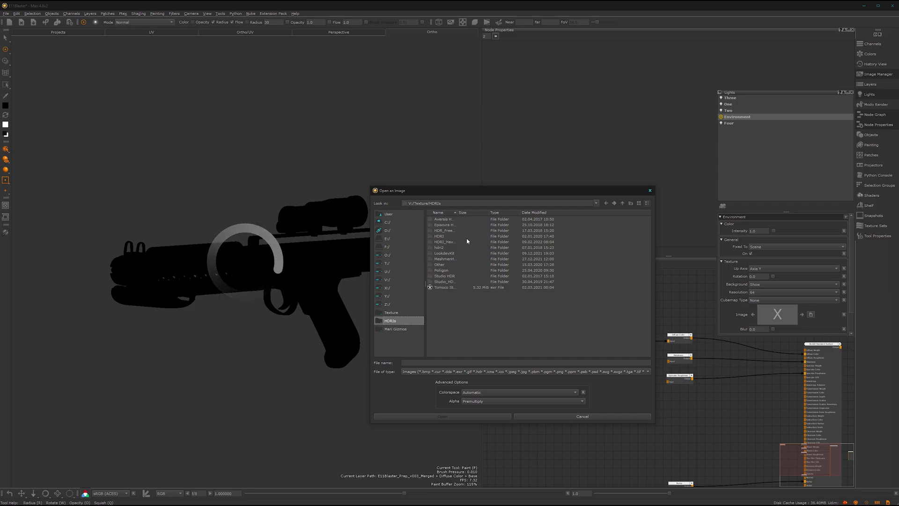
left_click(448, 287)
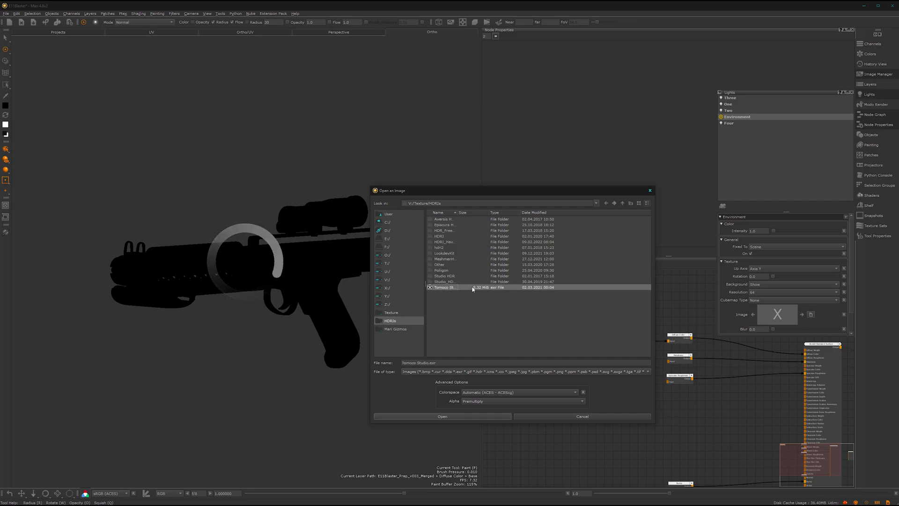
left_click(510, 393)
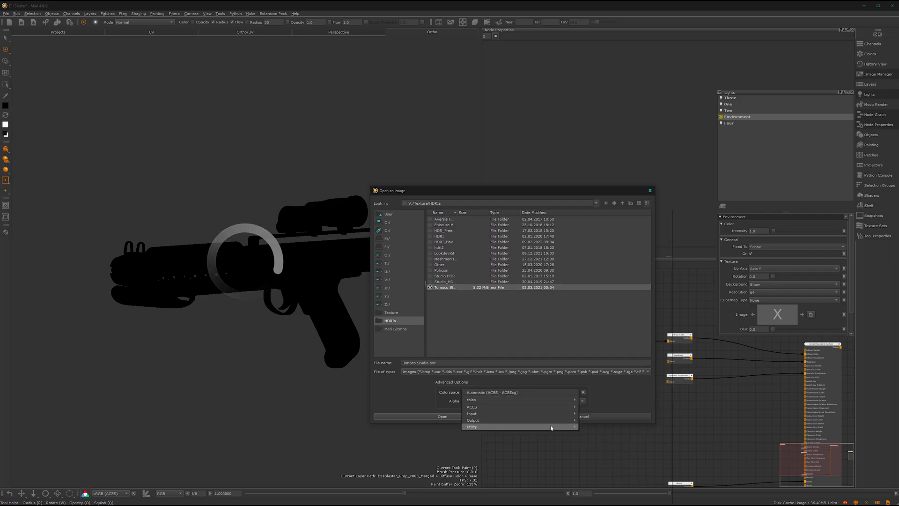
mouse_move(533, 427)
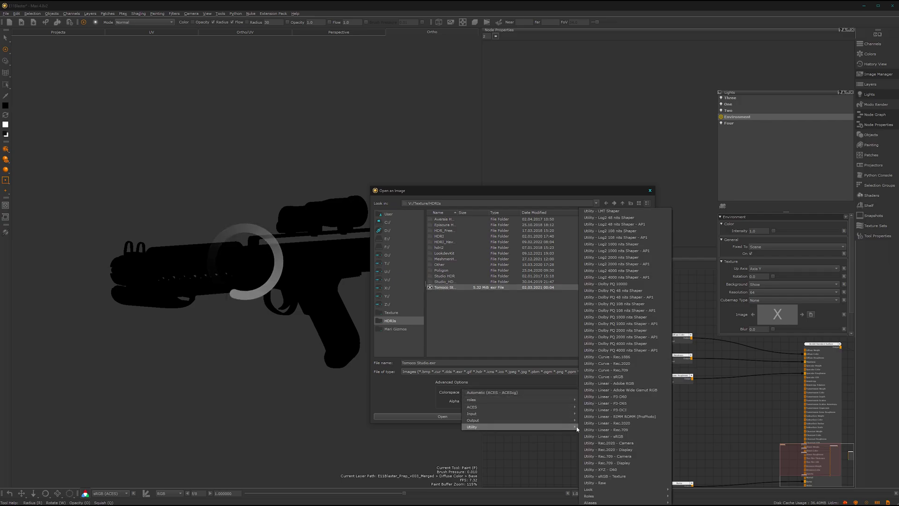
left_click(622, 436)
left_click(458, 414)
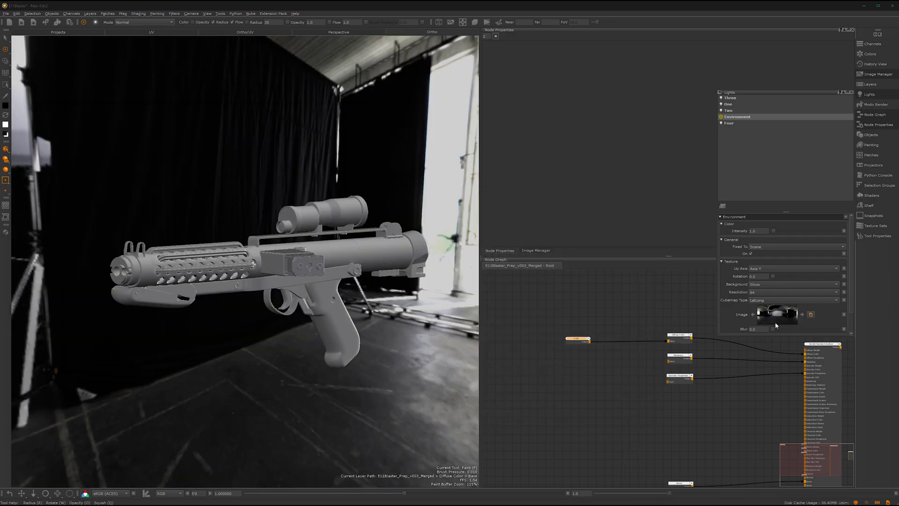
mouse_move(323, 292)
left_mouse_down("alt")
mouse_move(411, 296)
mouse_move(255, 282)
mouse_move(351, 271)
left_mouse_up("alt")
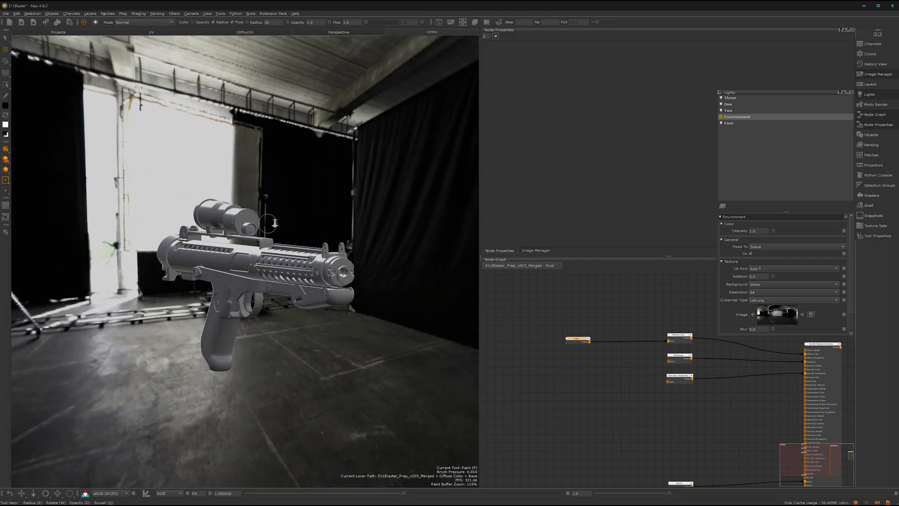
Step: Orbit around the blaster to examine how the environment image lights its surfaces from different angles
right_click_drag(275, 223, 249, 235, "alt")
left_click_drag(249, 235, 276, 240, "alt")
right_click_drag(272, 241, 324, 252, "alt")
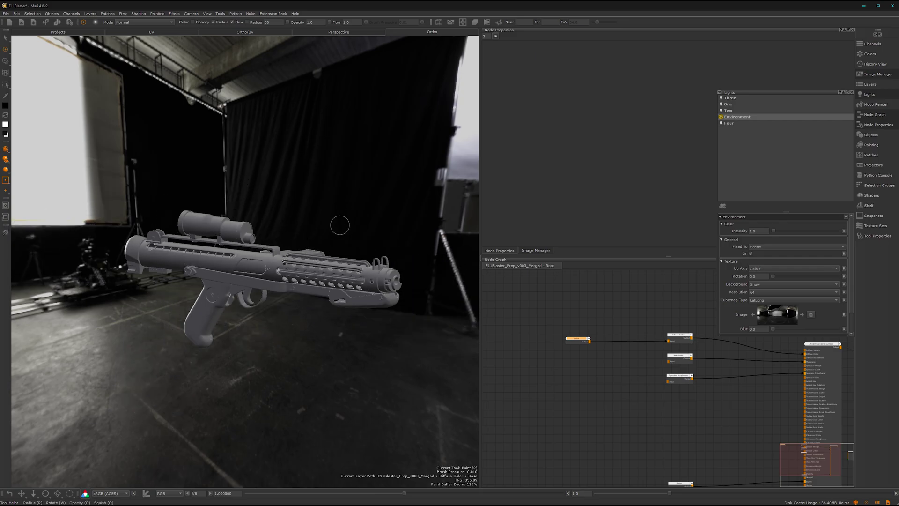
left_click_drag(337, 224, 300, 262, "alt")
right_click_drag(300, 262, 268, 269, "alt")
left_click_drag(268, 269, 309, 276, "alt")
right_click_drag(299, 276, 310, 277, "alt")
mouse_move(310, 277)
left_mouse_down("alt")
mouse_move(314, 271)
mouse_move(253, 234)
left_mouse_up("alt")
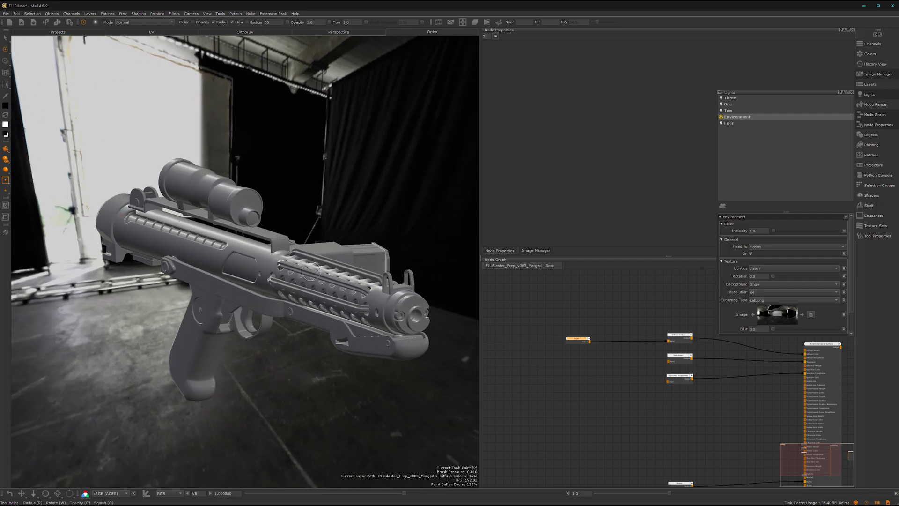
right_click_drag(255, 235, 231, 232, "alt")
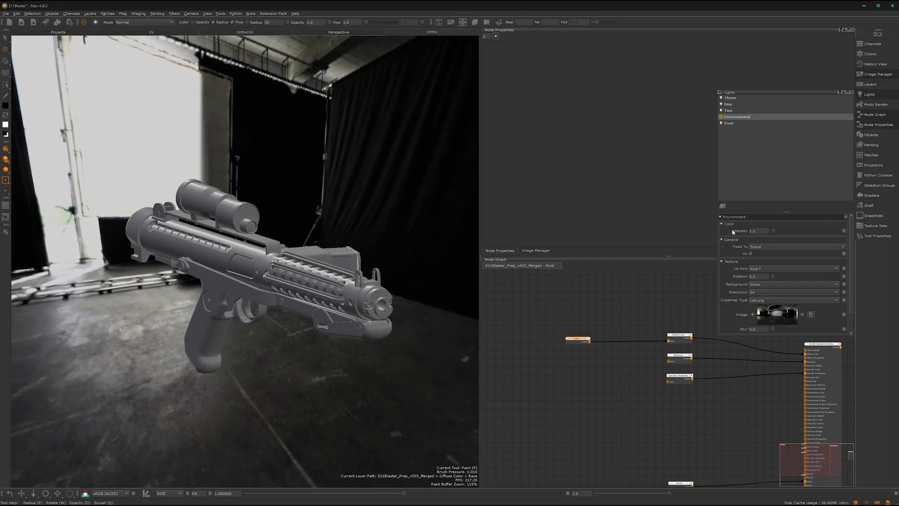
Step: Try an Environment light intensity of about 75, and set it back to 1.0
left_click_drag(775, 232, 821, 231)
left_click_drag(375, 290, 260, 291, "alt")
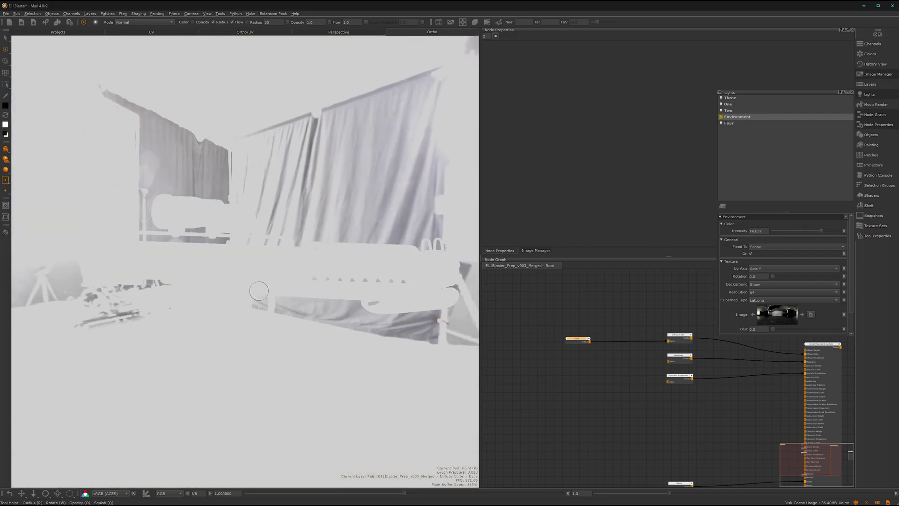
double_click(768, 231)
type("1.0")
key("Return")
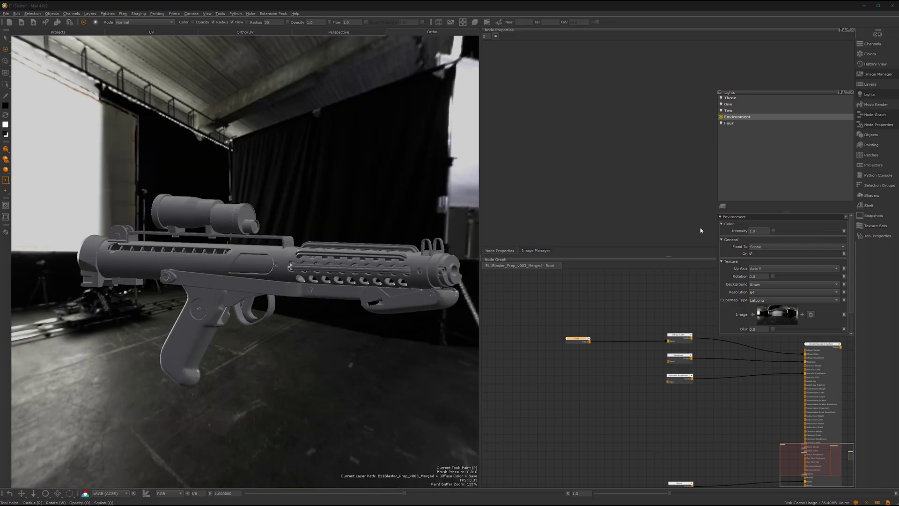
Step: Try fixing the Environment light to Camera while orbiting the blaster, and set it back to Scene
left_click(773, 250)
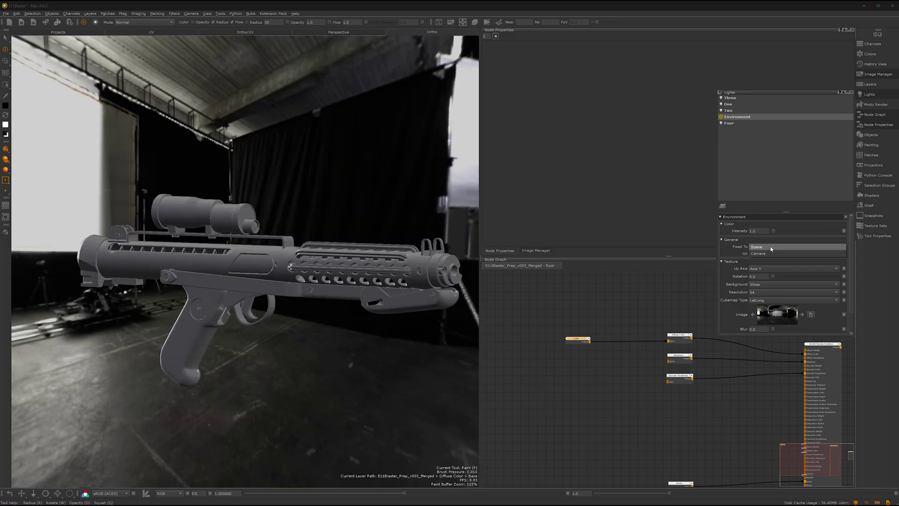
left_click(773, 254)
left_click_drag(335, 302, 310, 304, "alt")
left_click(774, 249)
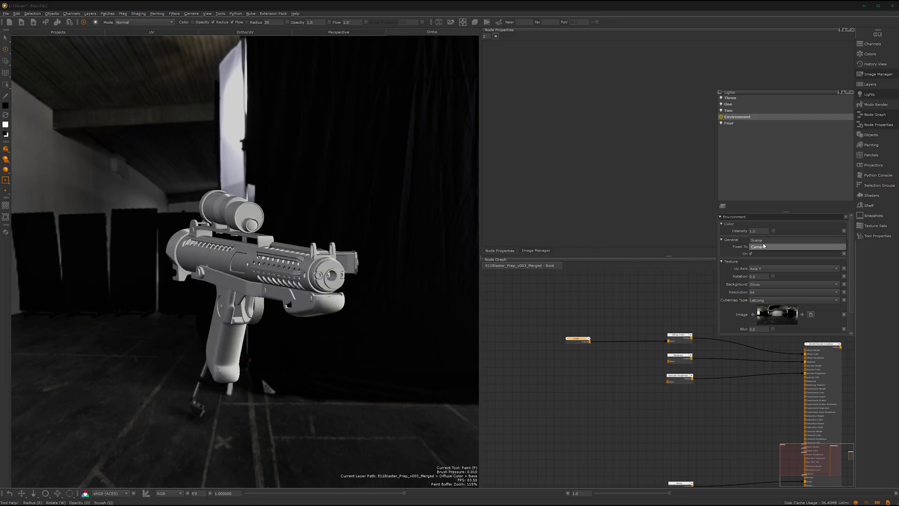
left_click(763, 240)
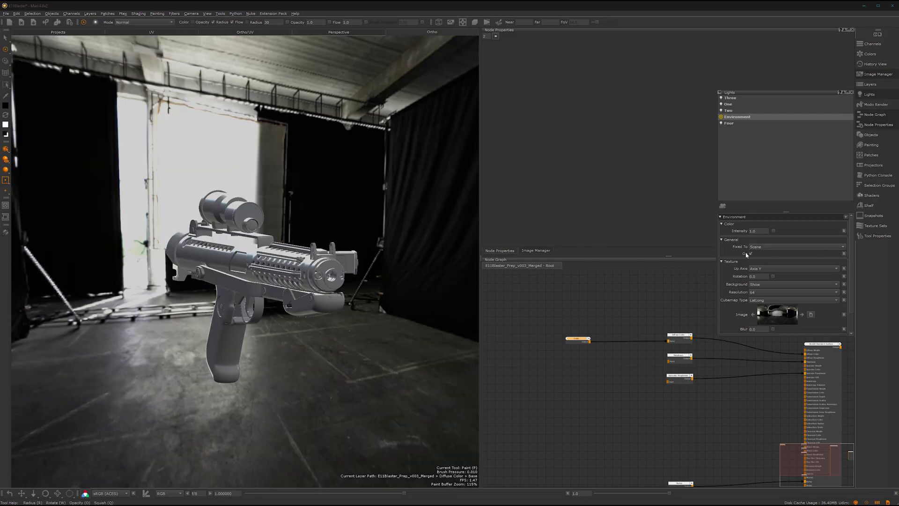
Step: Set the Environment light's background to Hide and check the blaster from its other side
left_click_drag(773, 277, 754, 275)
left_click(775, 283)
left_click(775, 291)
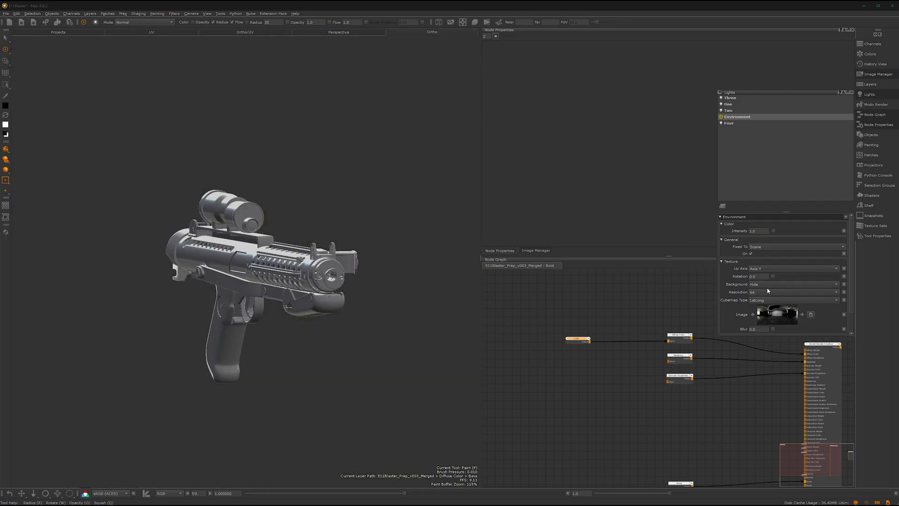
left_click_drag(276, 312, 163, 310, "alt")
mouse_move(262, 299)
right_mouse_down("alt")
mouse_move(253, 319)
mouse_move(262, 317)
right_mouse_up("alt")
middle_click_drag(385, 299, 349, 301, "alt")
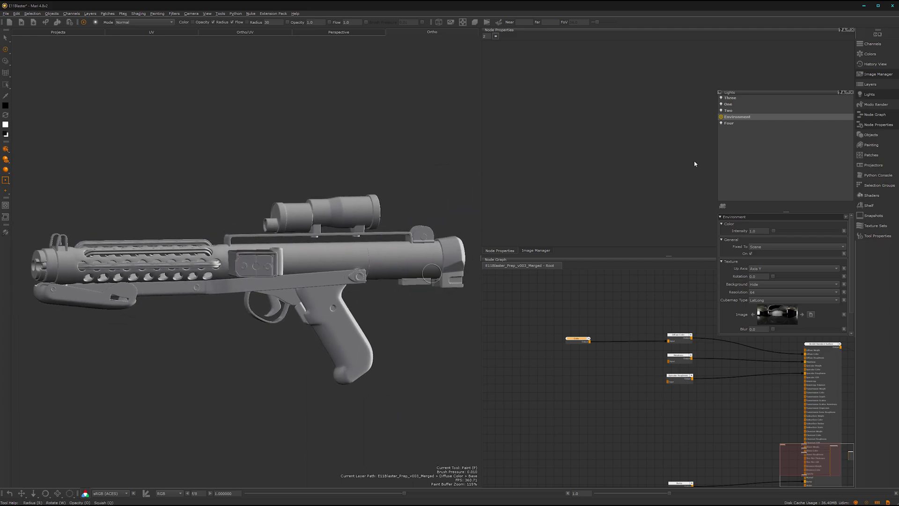
Step: Switch off the Environment light, turn on light Four and adjust its position so it illuminates the blaster
left_click(721, 117)
left_click(721, 123)
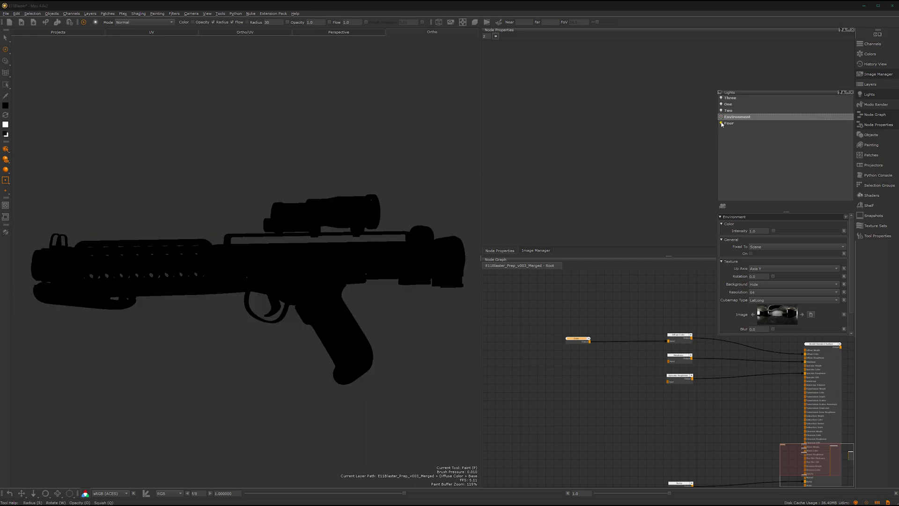
left_click(732, 124)
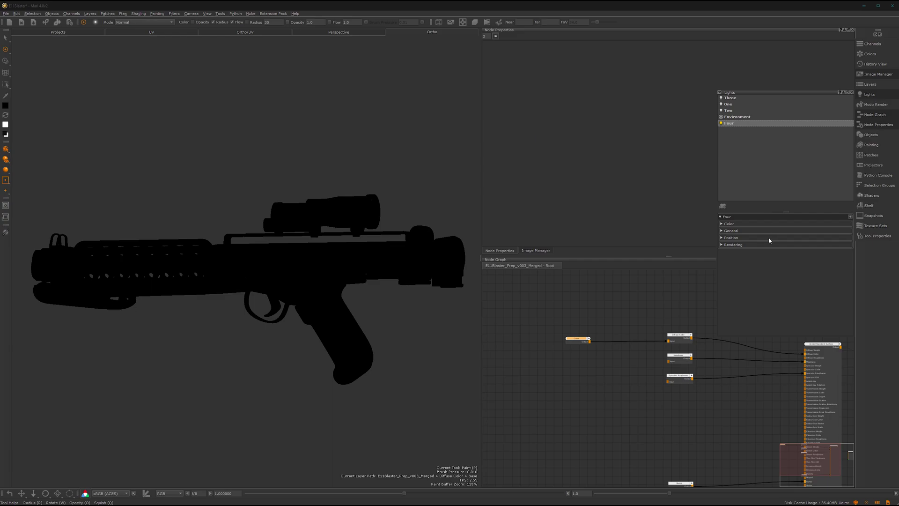
left_click(721, 224)
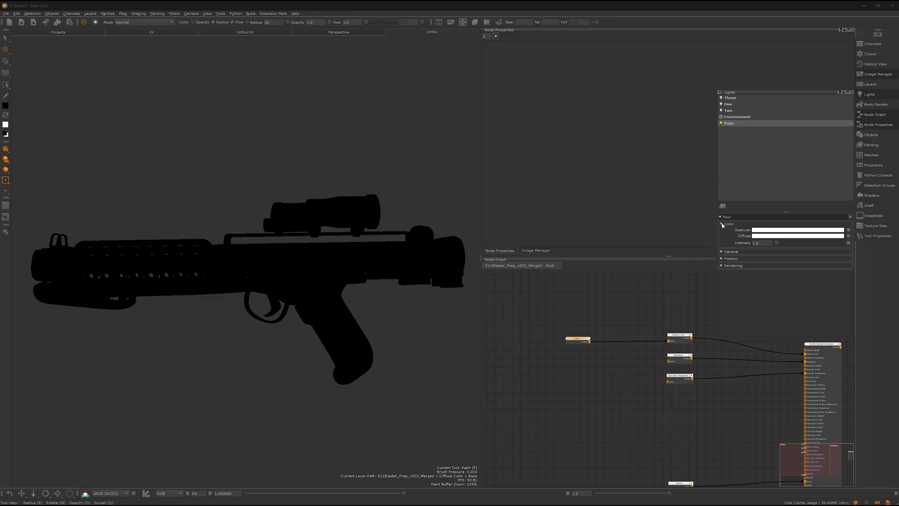
left_click(730, 259)
mouse_move(768, 276)
left_mouse_down()
mouse_move(775, 279)
mouse_move(761, 270)
mouse_move(774, 281)
left_mouse_up()
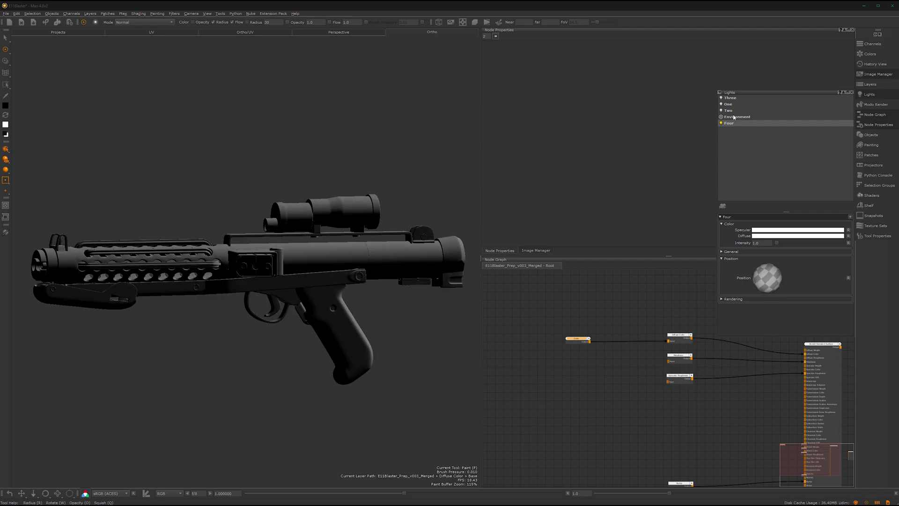
Step: Switch off light Four and light the blaster with the Environment light and light One
left_click(721, 124)
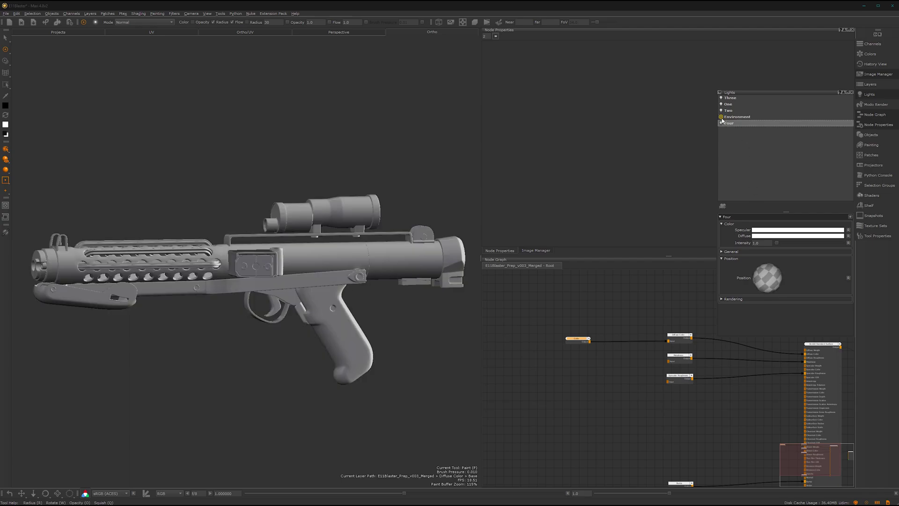
left_click(737, 117)
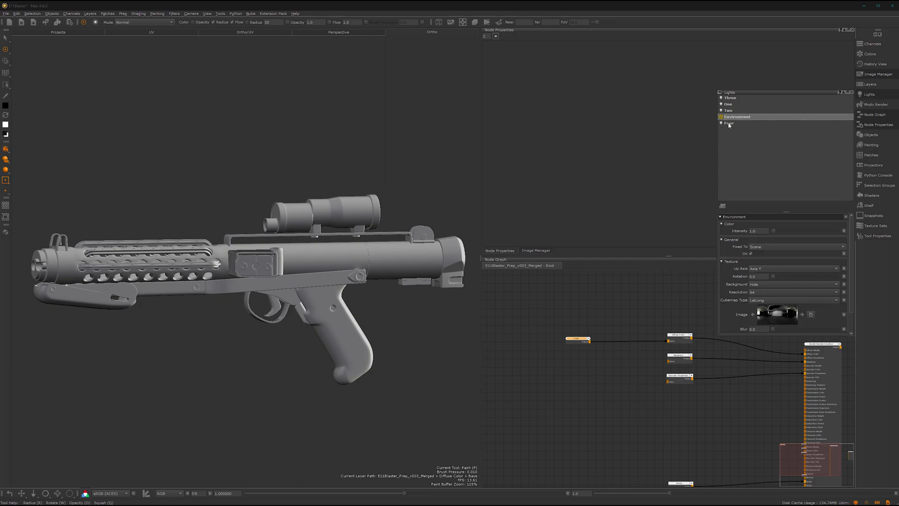
left_click(720, 105)
left_click(729, 104)
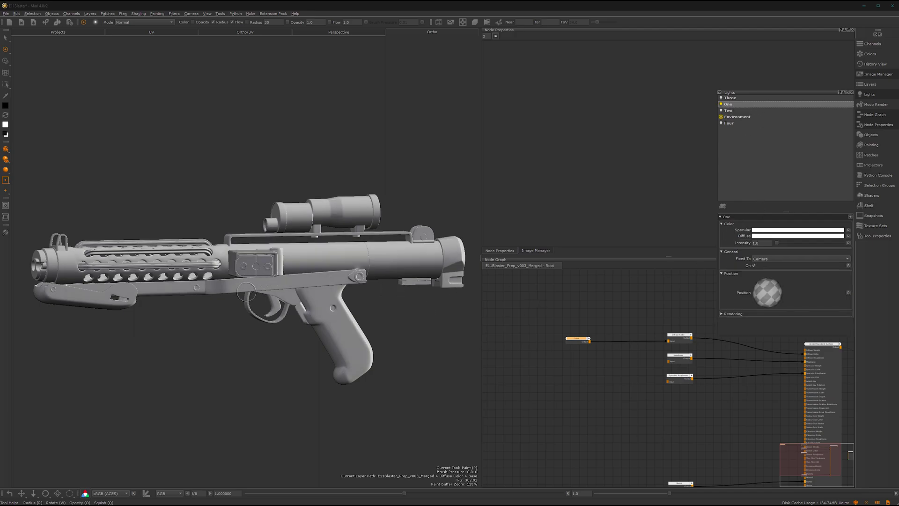
left_click_drag(211, 299, 386, 281, "alt")
mouse_move(187, 277)
right_mouse_down("alt")
mouse_move(262, 270)
mouse_move(227, 282)
right_mouse_up("alt")
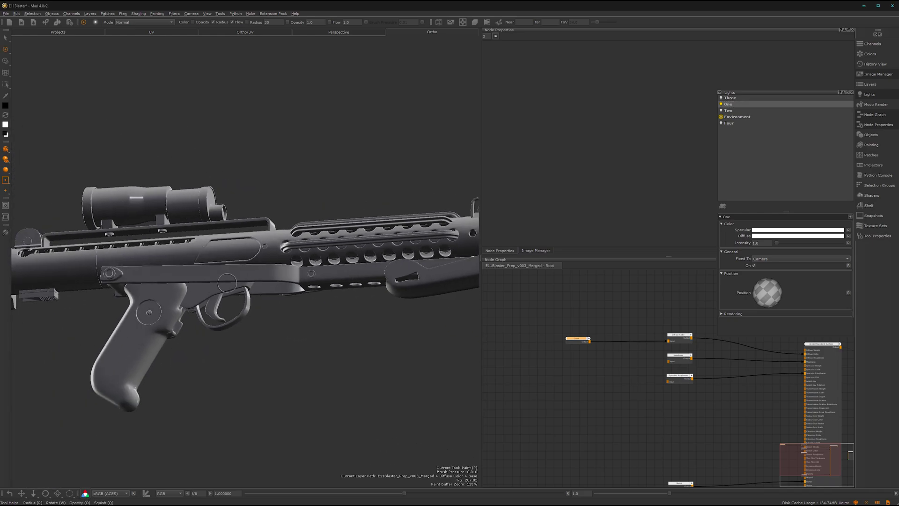
Step: Try fixing light One to Scene while orbiting the blaster, and set it back to Camera
left_click(762, 261)
left_click(786, 259)
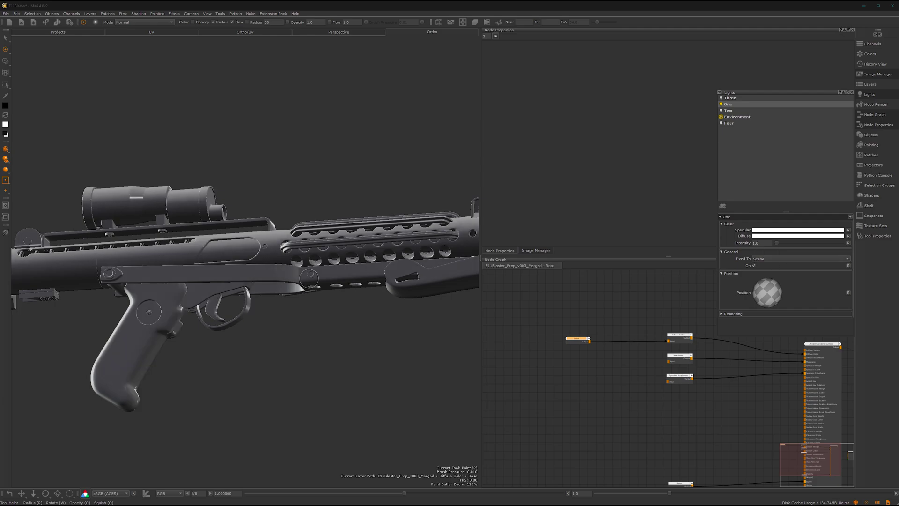
left_click_drag(309, 278, 187, 272, "alt")
right_click_drag(346, 257, 282, 233, "alt")
left_click_drag(141, 257, 259, 275, "alt")
right_click_drag(259, 274, 253, 312, "alt")
left_click_drag(313, 314, 268, 315, "alt")
left_click(774, 261)
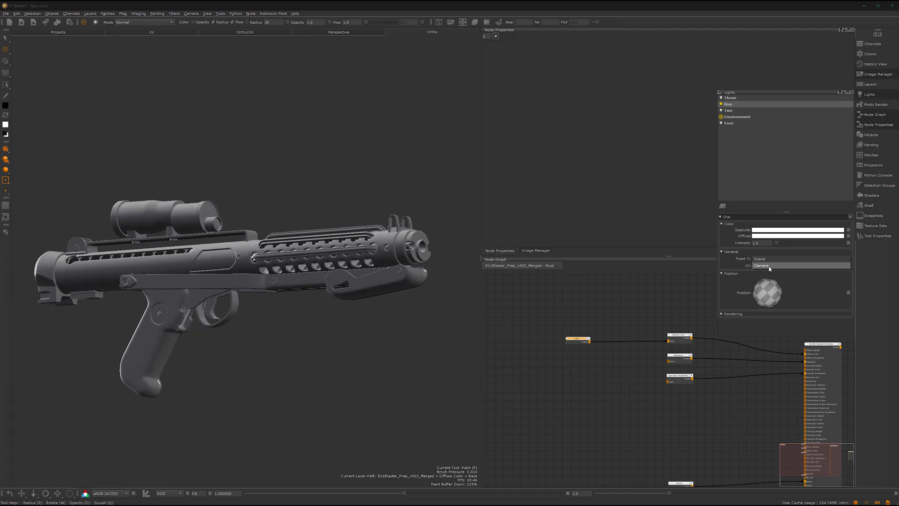
left_click(771, 265)
Step: Inspect the blaster from several angles under camera-fixed light One, and close the Lights palette
mouse_move(299, 283)
left_mouse_down("alt")
mouse_move(316, 281)
mouse_move(152, 308)
mouse_move(38, 299)
left_mouse_up("alt")
scroll(307, 277, "up", 4)
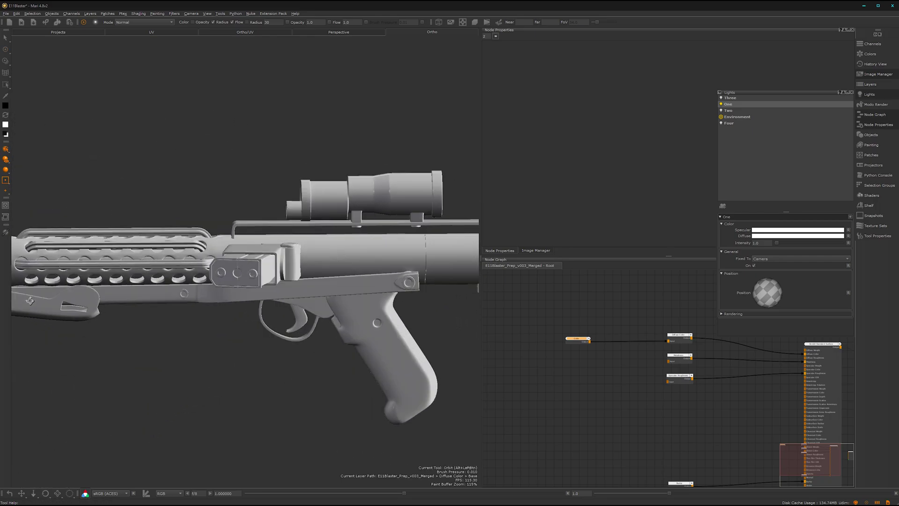
middle_click_drag(388, 249, 350, 250, "alt")
right_click_drag(350, 251, 347, 219, "alt")
mouse_move(348, 219)
left_mouse_down("alt")
mouse_move(299, 222)
mouse_move(344, 220)
left_mouse_up("alt")
mouse_move(332, 220)
right_mouse_down("alt")
mouse_move(331, 271)
mouse_move(333, 244)
right_mouse_up("alt")
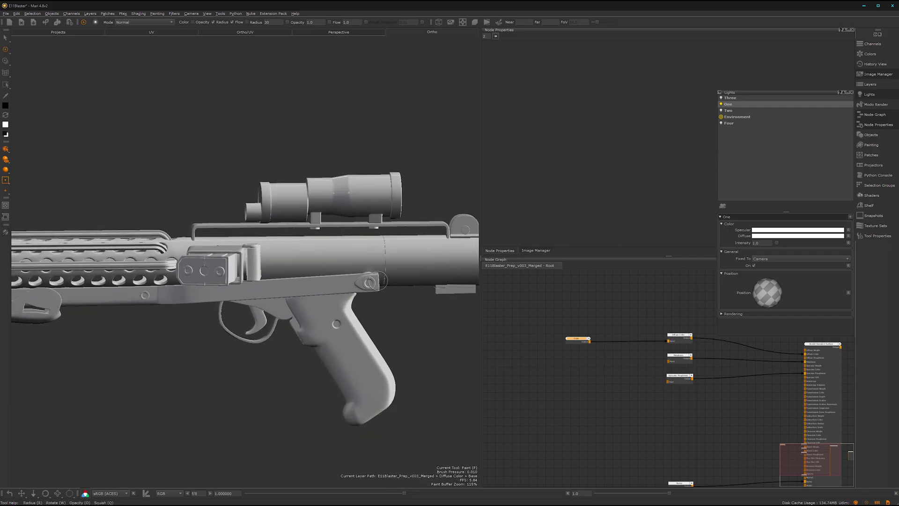
right_click_drag(381, 280, 385, 248, "alt")
left_click(869, 95)
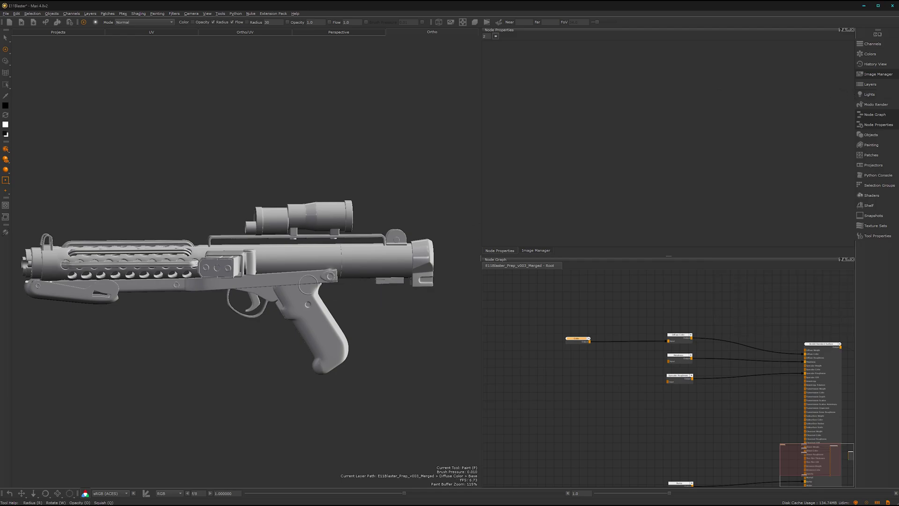
Step: Examine the whole blaster up close and from a distance under the finished lighting
middle_click_drag(308, 284, 349, 276, "alt")
right_click_drag(348, 276, 285, 280, "alt")
mouse_move(286, 280)
left_mouse_down("alt")
mouse_move(315, 285)
mouse_move(298, 284)
left_mouse_up("alt")
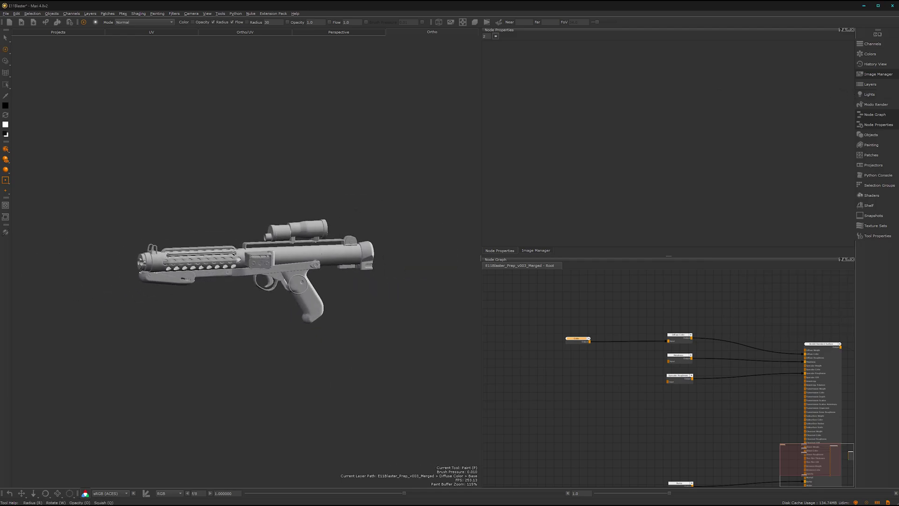
scroll(280, 331, "up", 3)
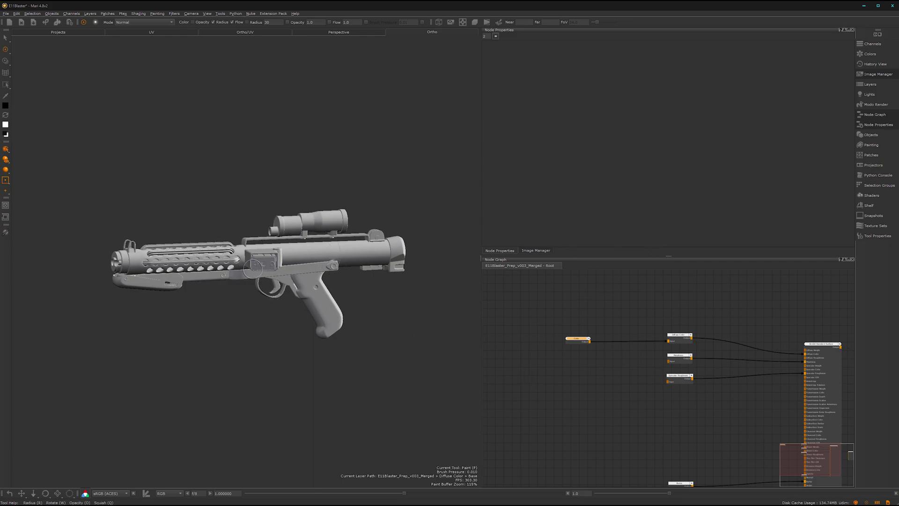
mouse_move(277, 277)
left_mouse_down("alt")
mouse_move(356, 275)
mouse_move(286, 277)
left_mouse_up("alt")
scroll(299, 281, "up", 4)
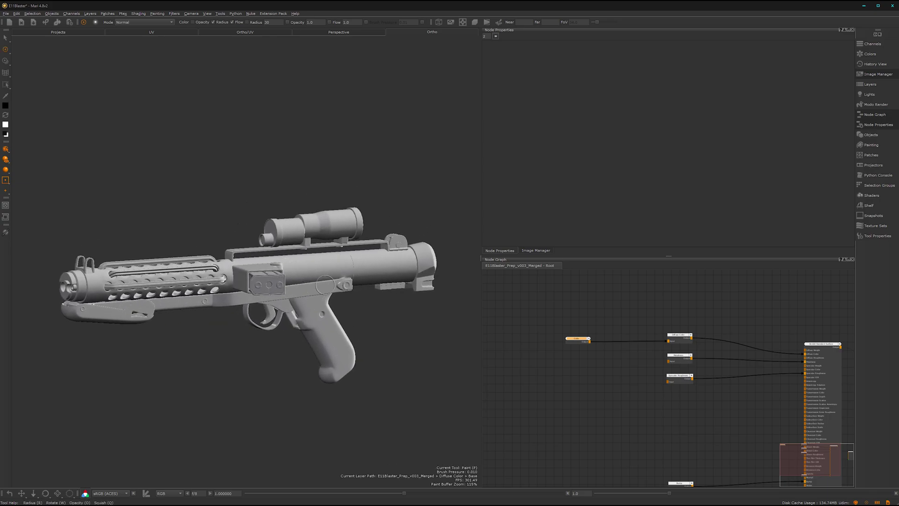
scroll(331, 324, "down", 3)
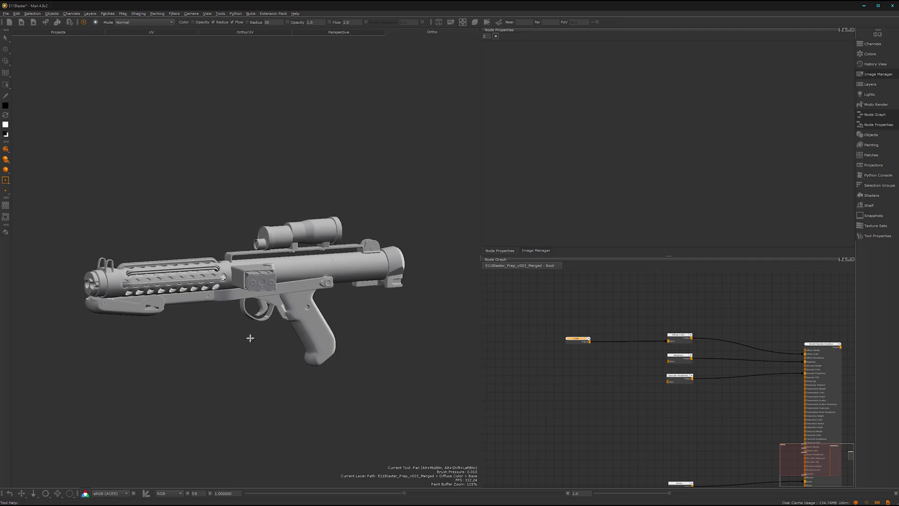
middle_click_drag(251, 337, 259, 351)
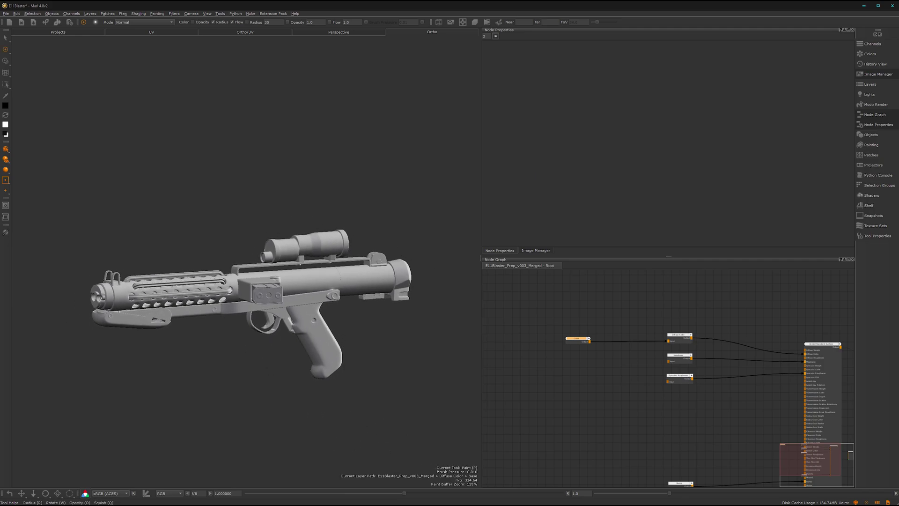